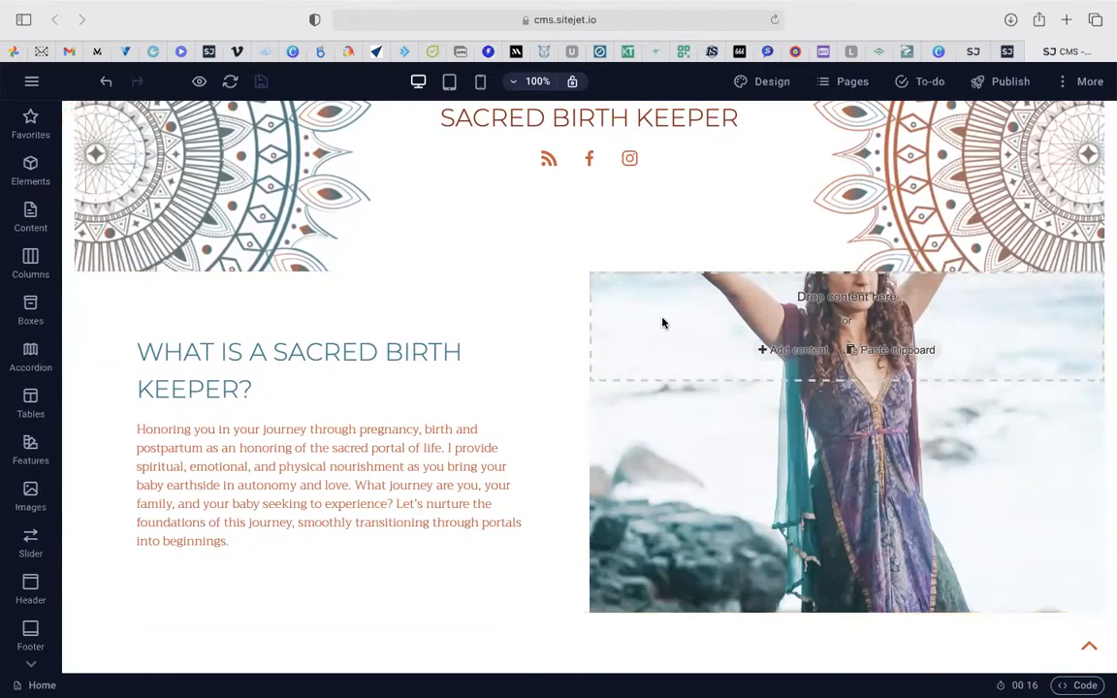
Step: Start cropping the background image beside "What is a Sacred Birth Keeper?" and try the preset ratios, ending with 4:3
click(597, 264)
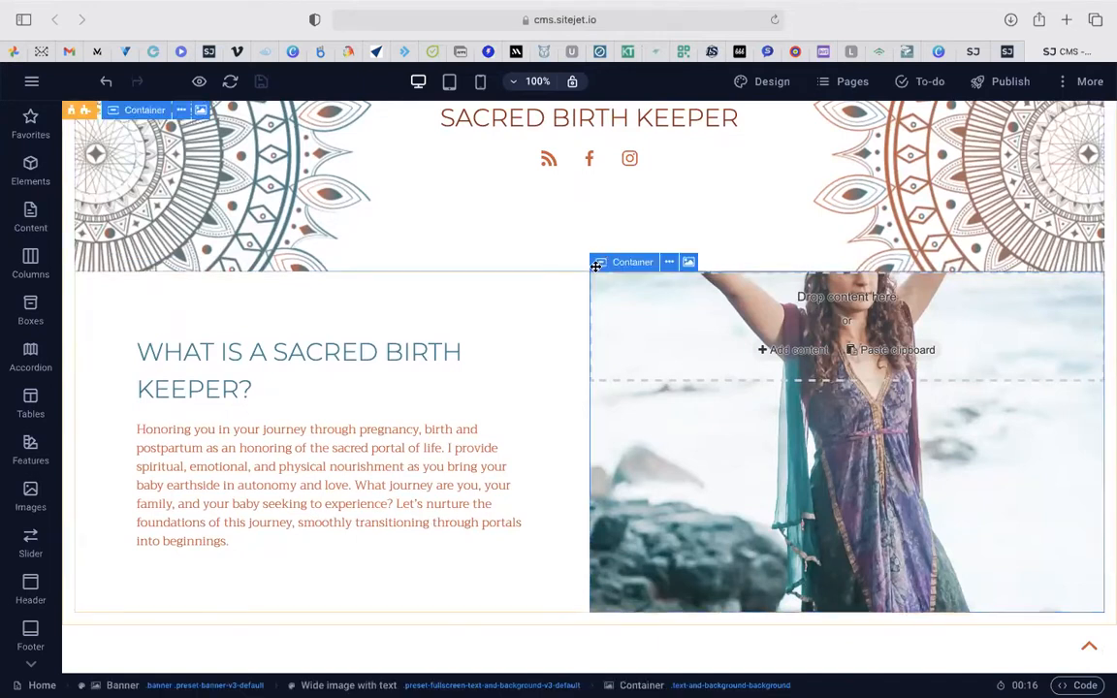
click(689, 262)
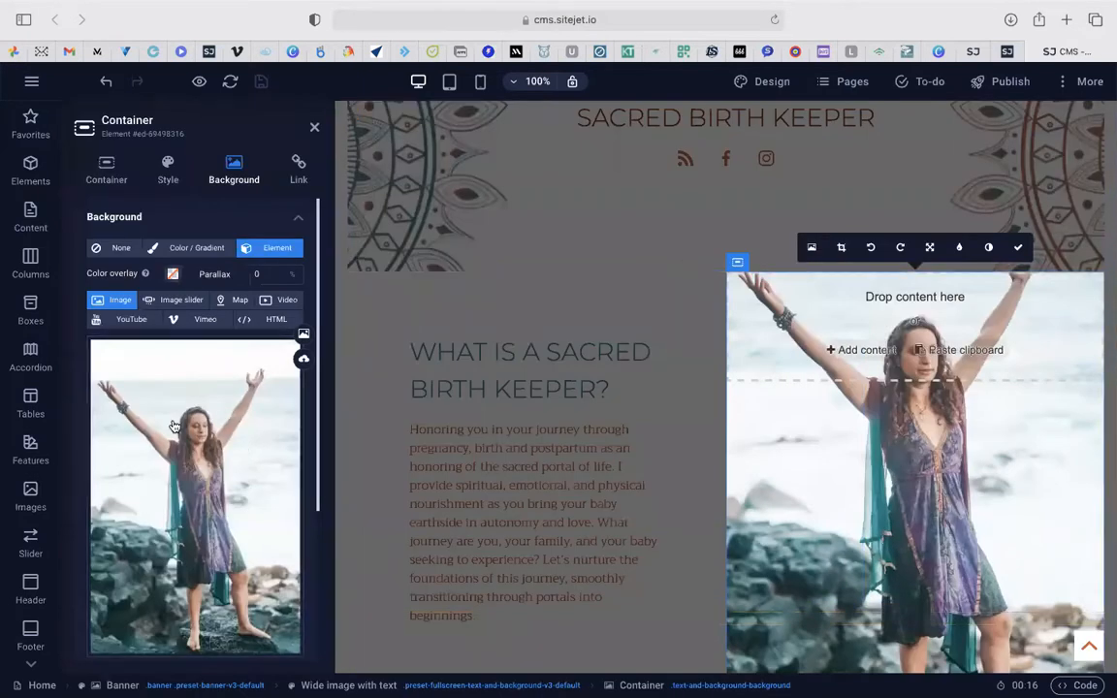
click(842, 250)
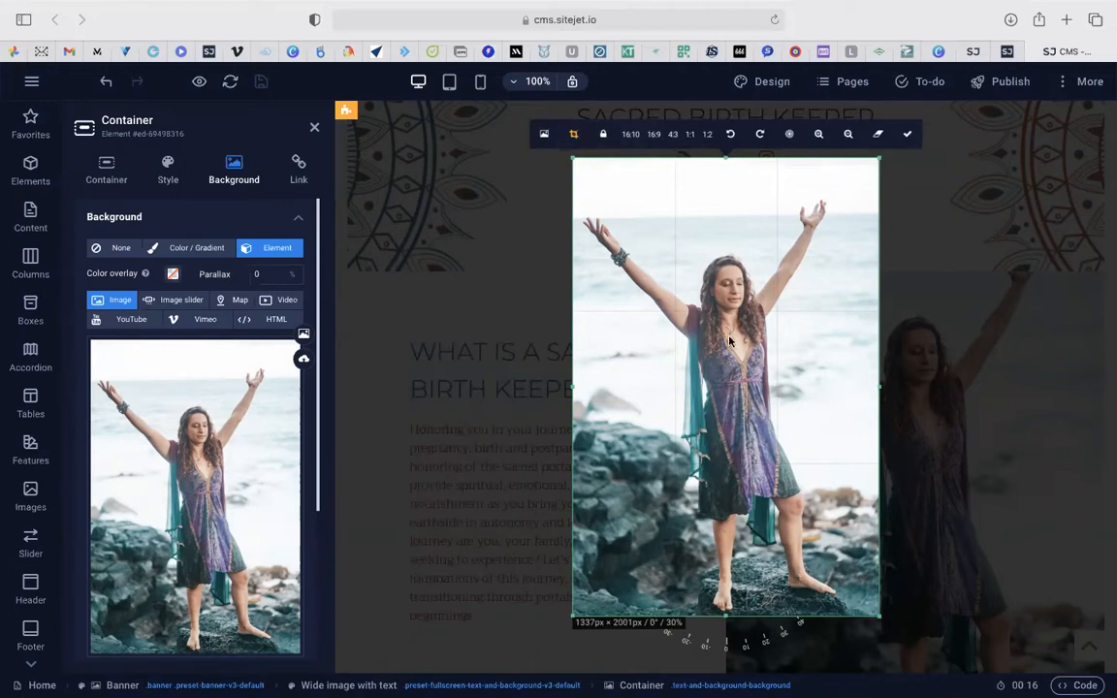
click(654, 134)
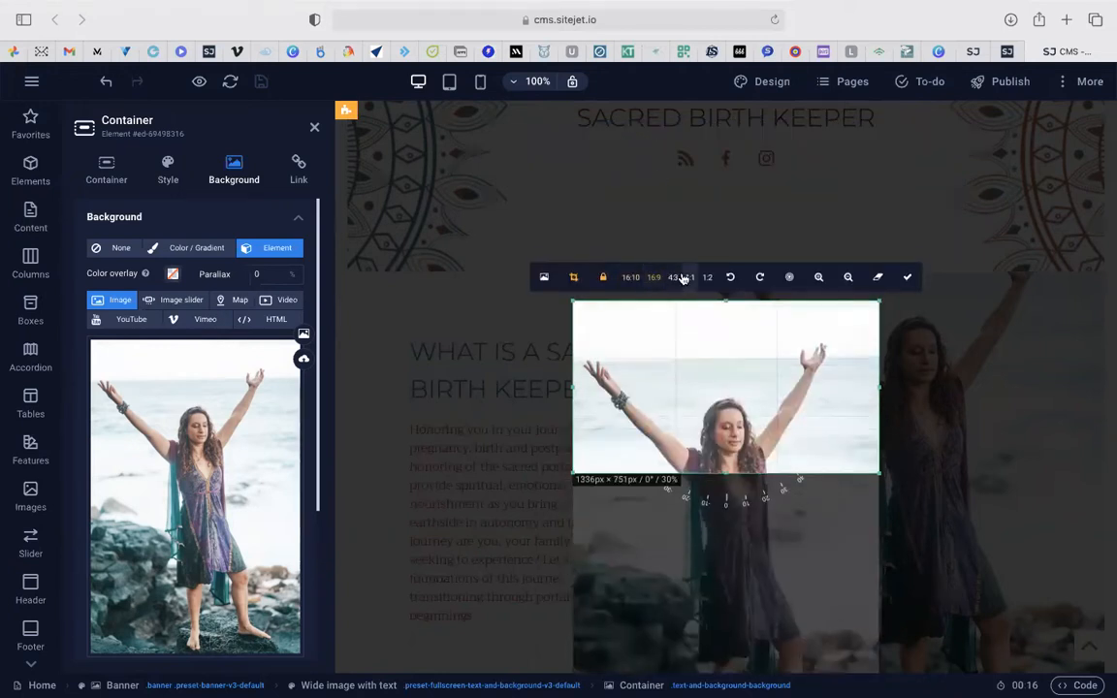
click(689, 269)
click(708, 210)
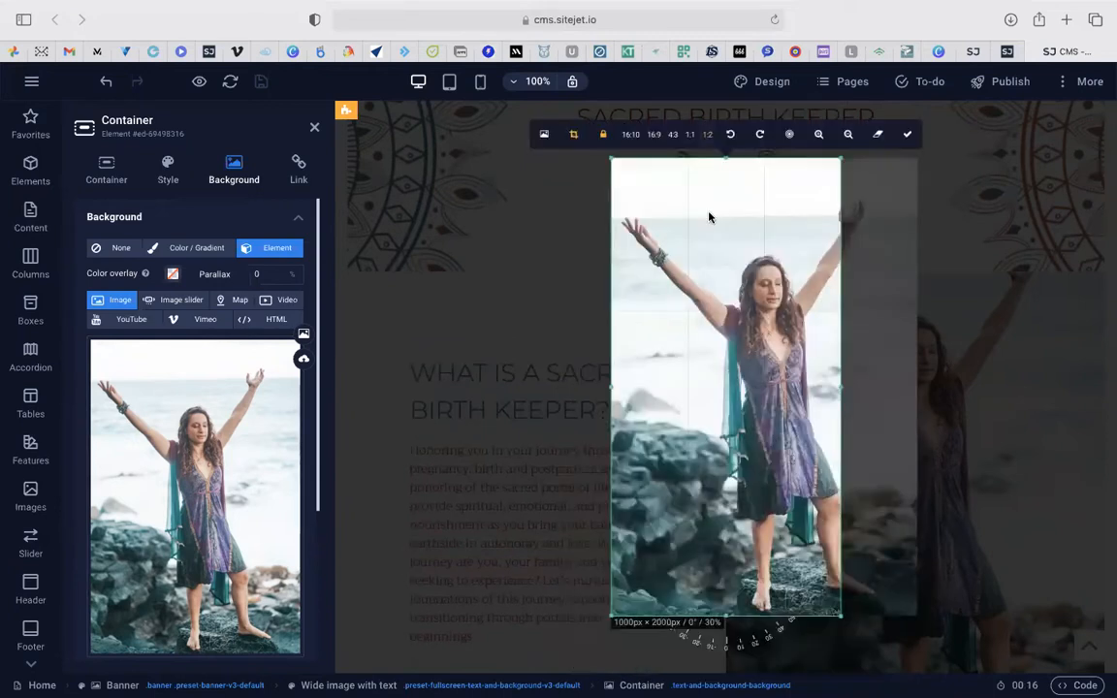
click(632, 134)
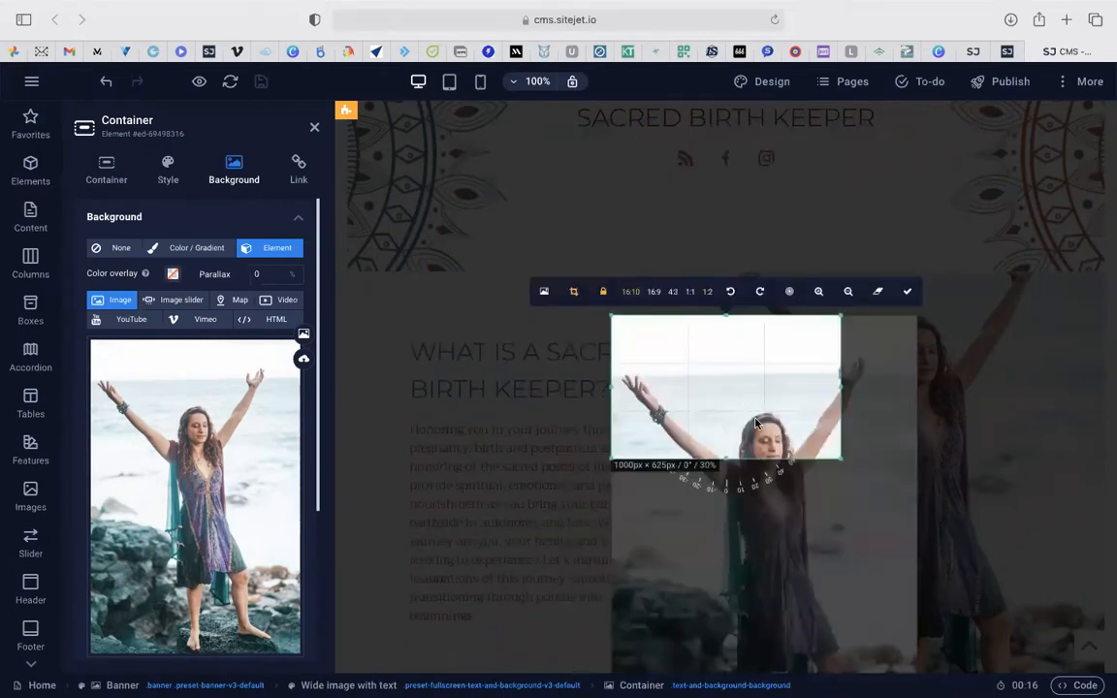
click(653, 292)
click(633, 300)
click(672, 292)
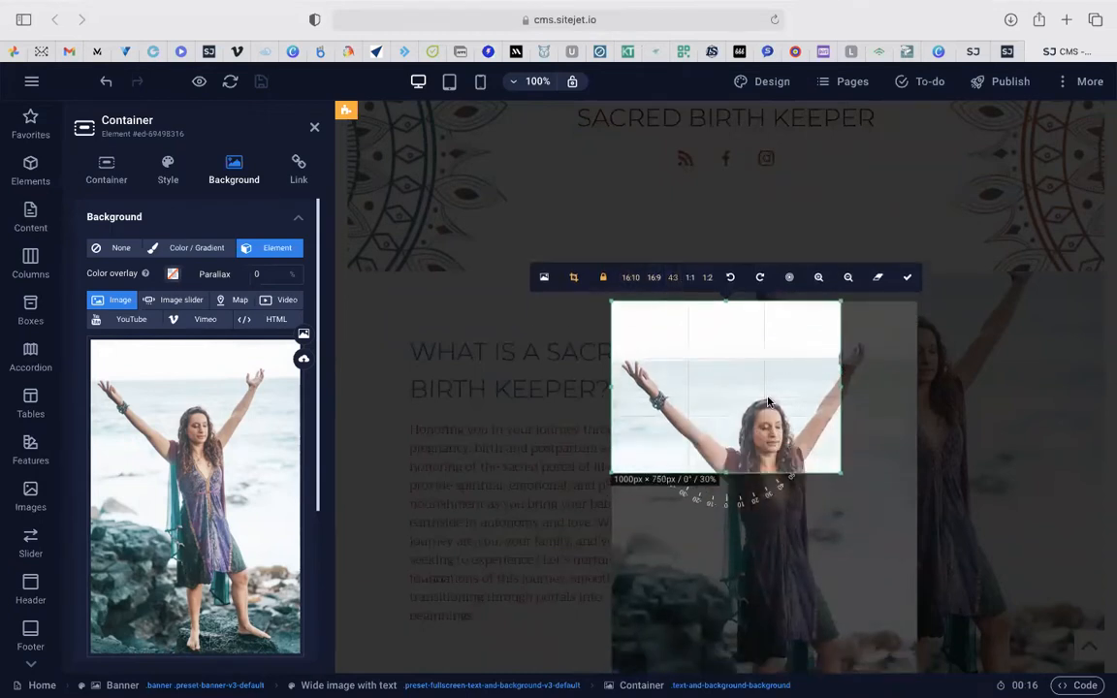
Step: Resize the crop frame to about 1336 × 799 px around the woman's raised arms and upper body, and apply it
drag(842, 473, 900, 487)
drag(796, 477, 781, 386)
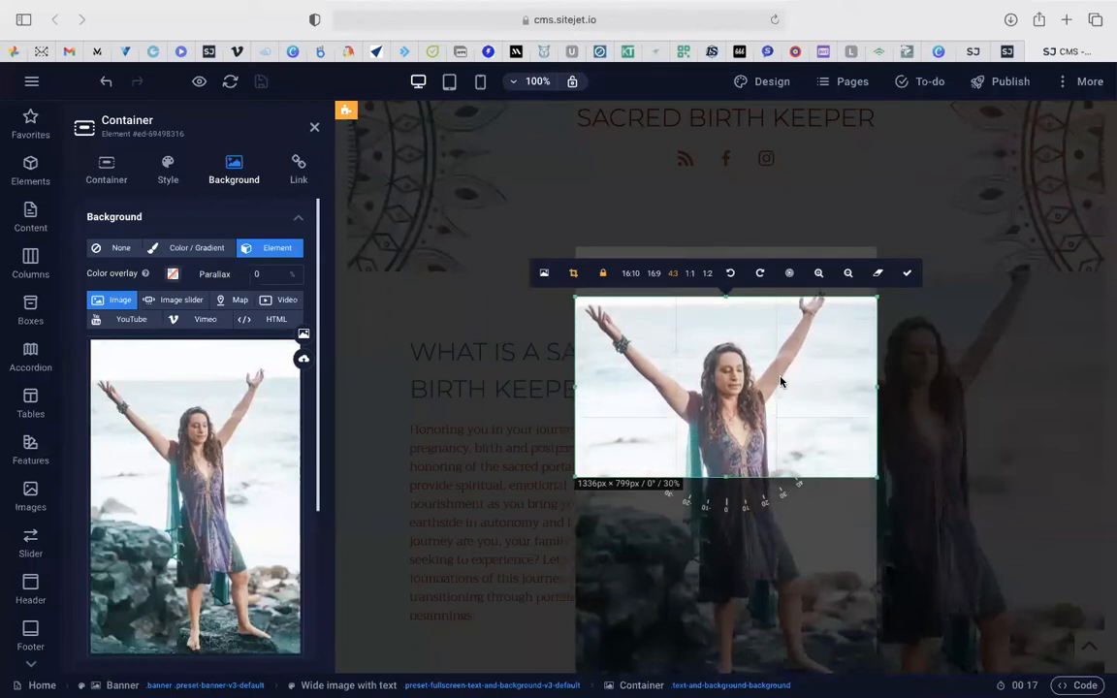
click(907, 278)
scroll(905, 496, down, 2)
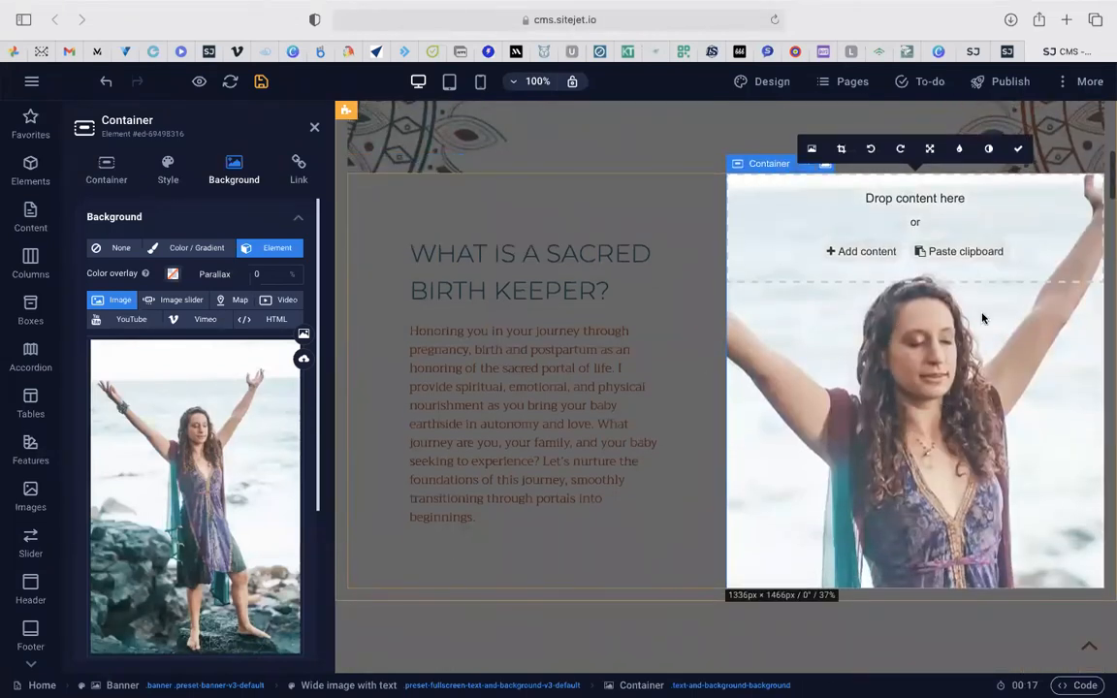
click(1019, 152)
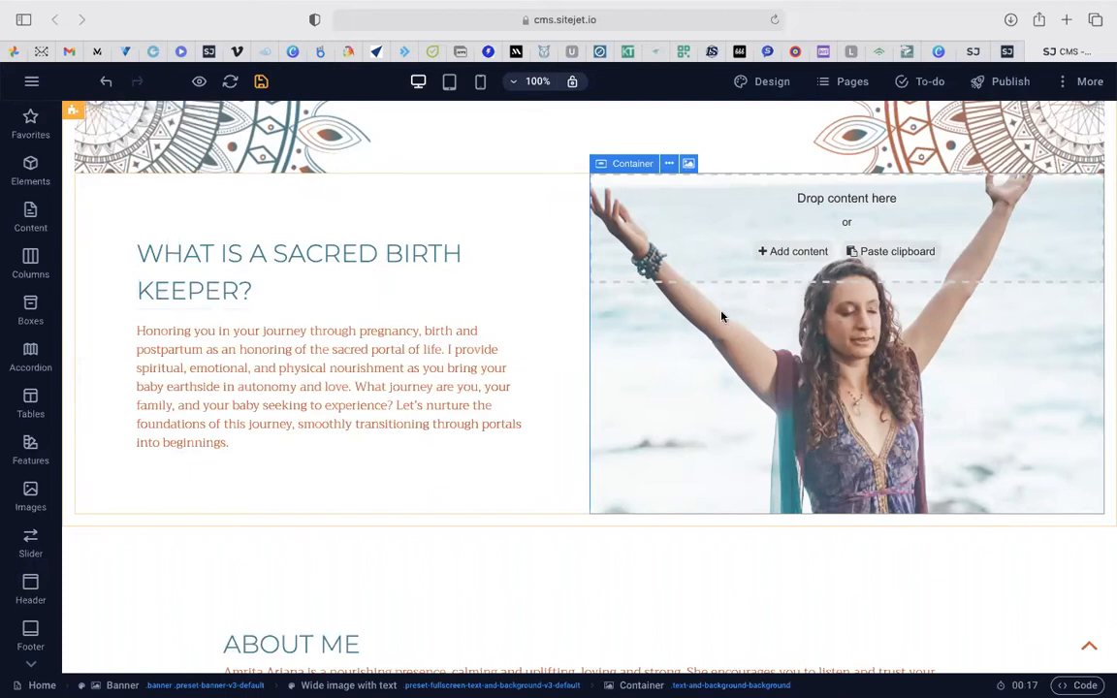
Step: Reopen the crop of the container's background image, shift the photo slightly upward within the frame, and apply it
click(688, 165)
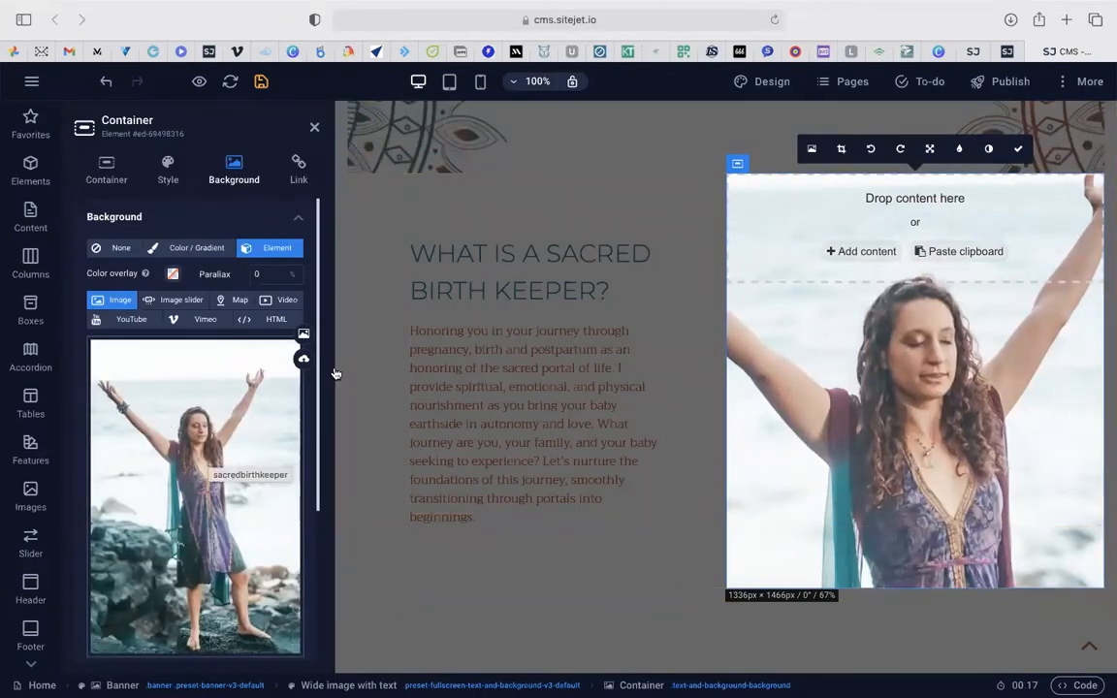
click(841, 148)
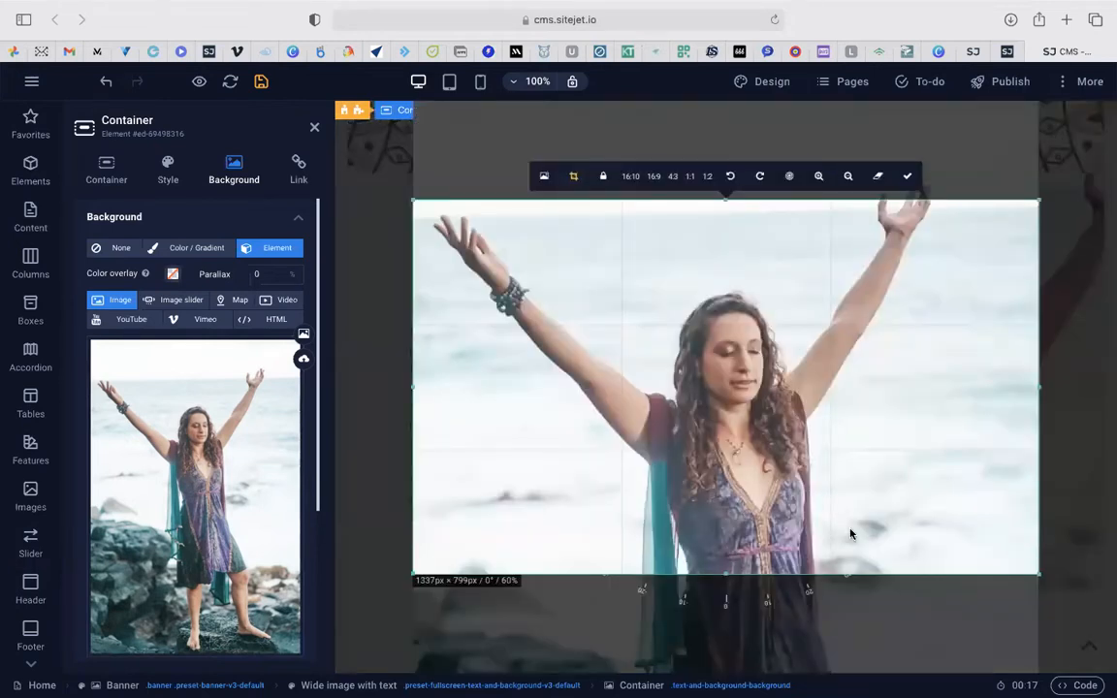
drag(838, 486, 871, 257)
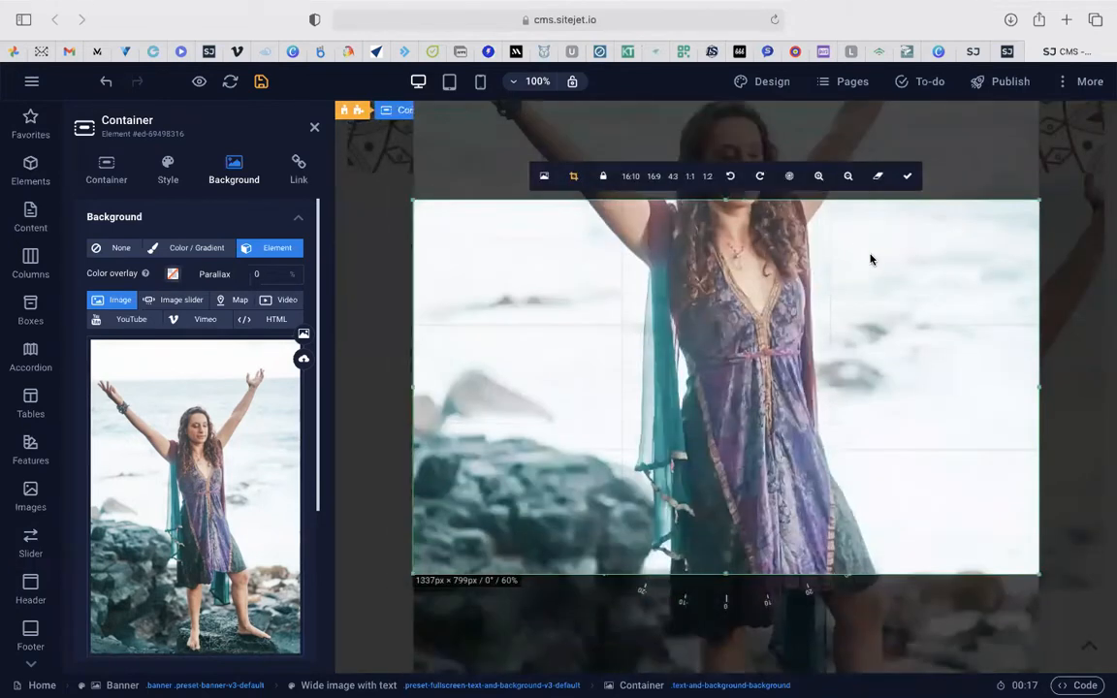
drag(843, 313, 823, 471)
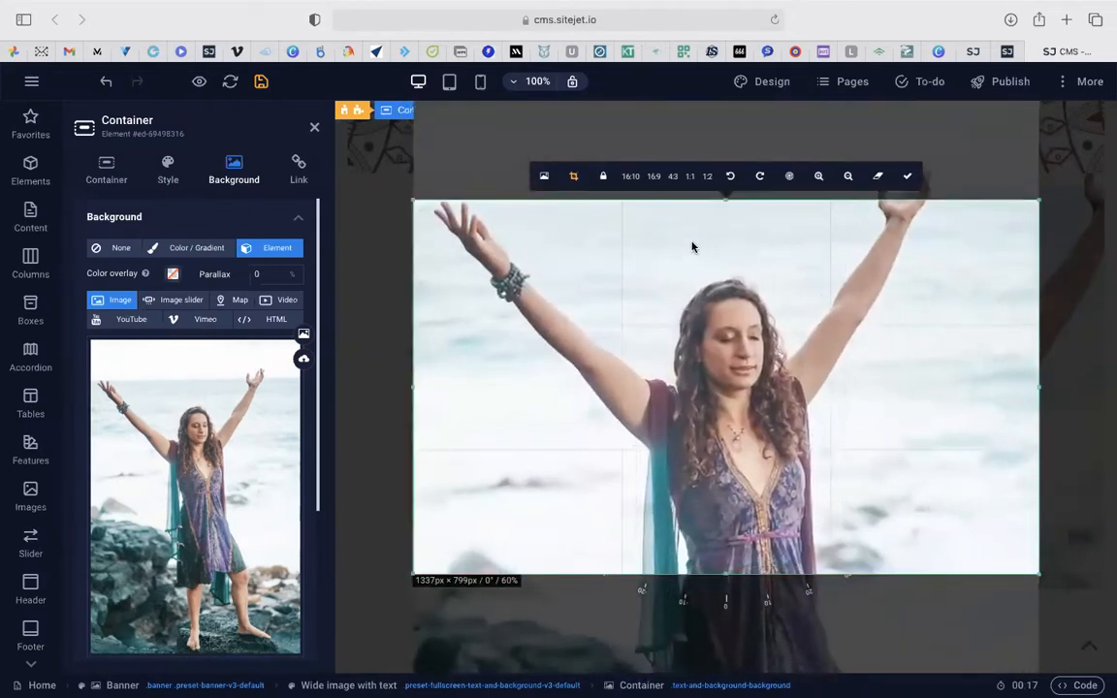
click(908, 179)
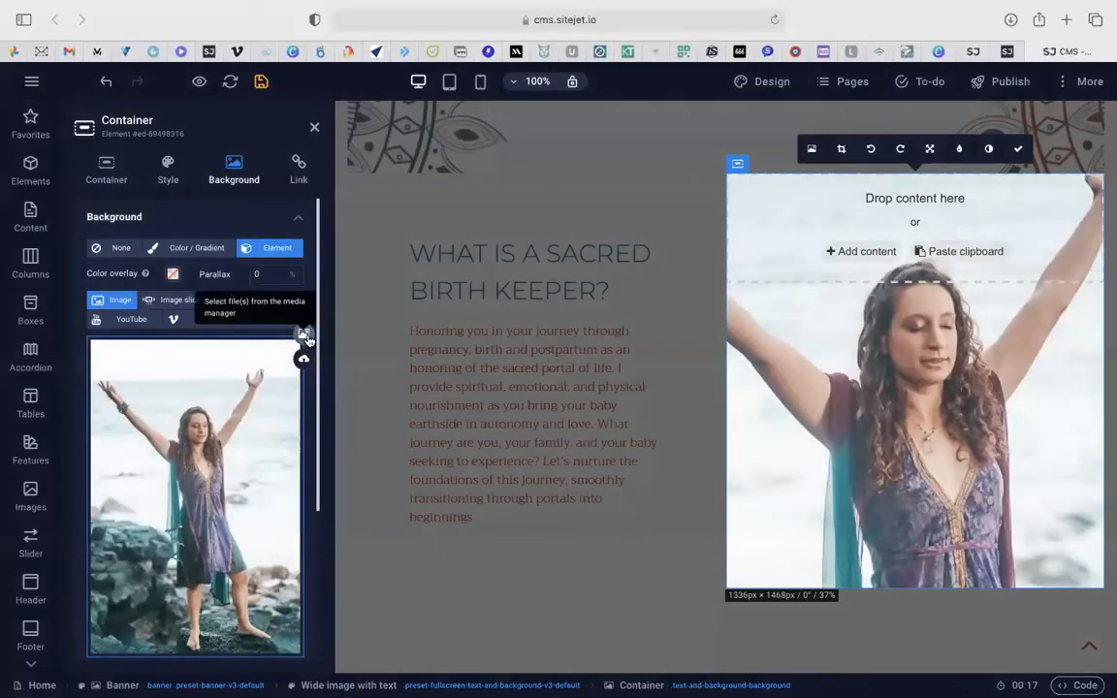
Step: Reselect the original sacredbirthkeeper photo from the media files as the container's background and accept it
click(304, 334)
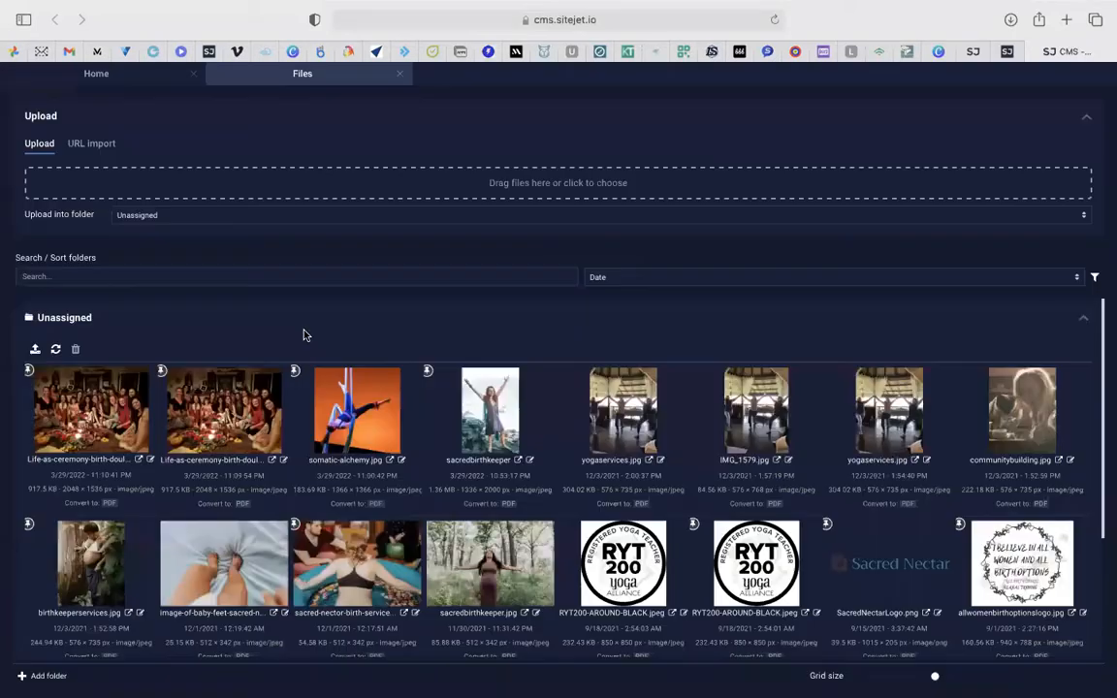
click(493, 407)
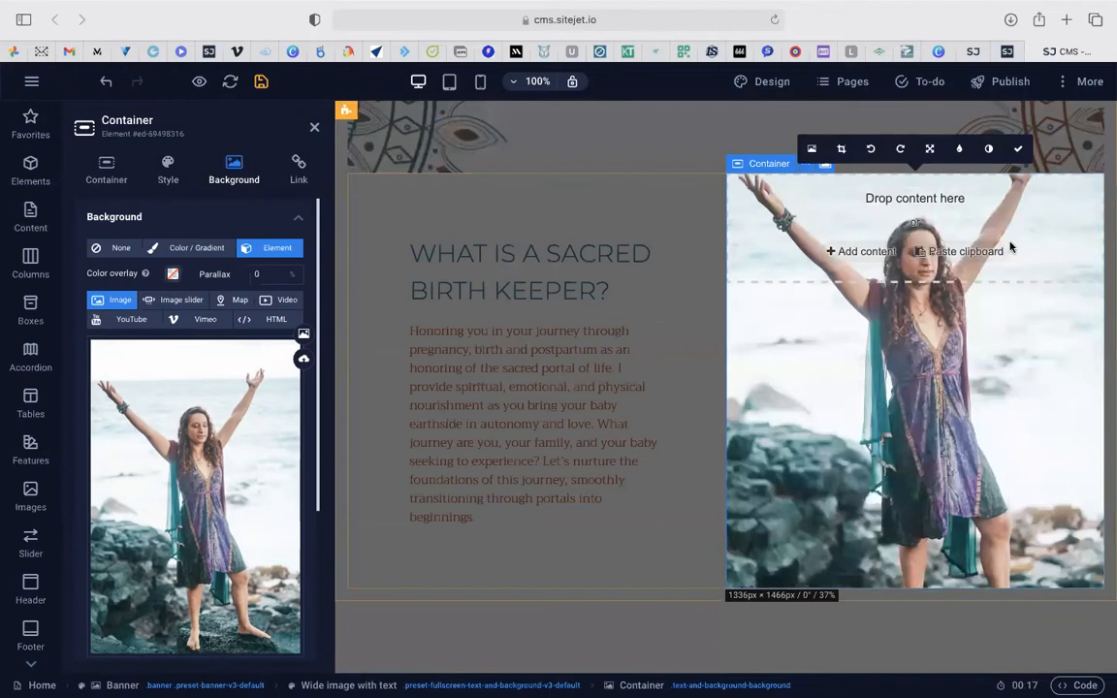
click(1019, 151)
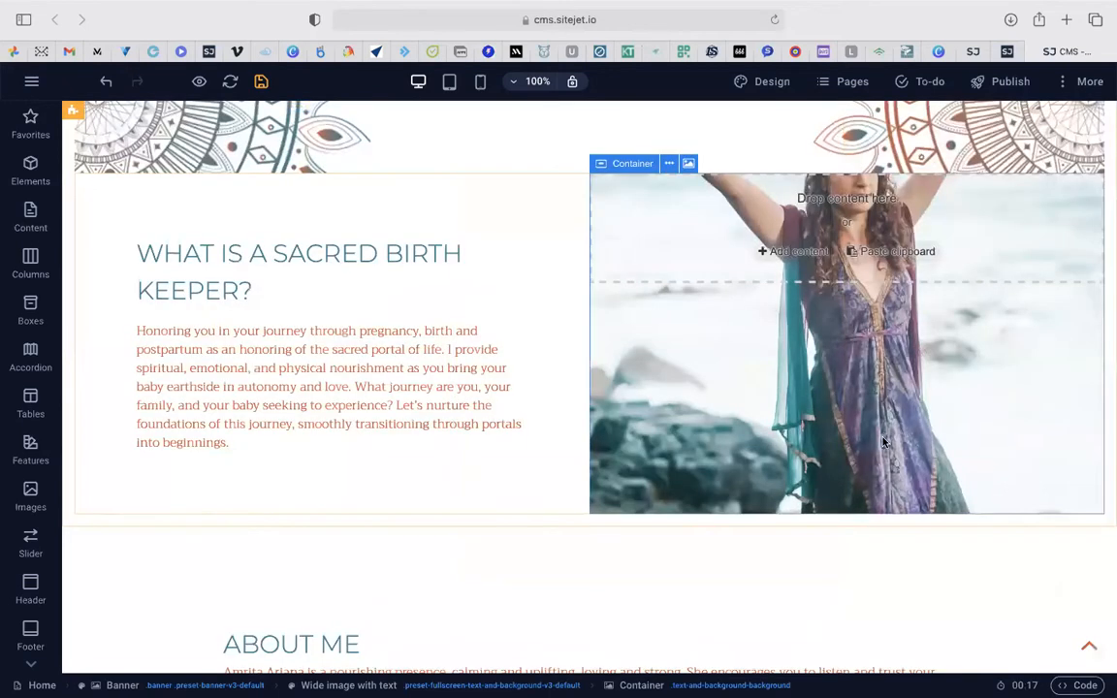
Step: Crop the container's background photo to 16:9, framing the woman's face, arms and upper body, and apply it
click(689, 163)
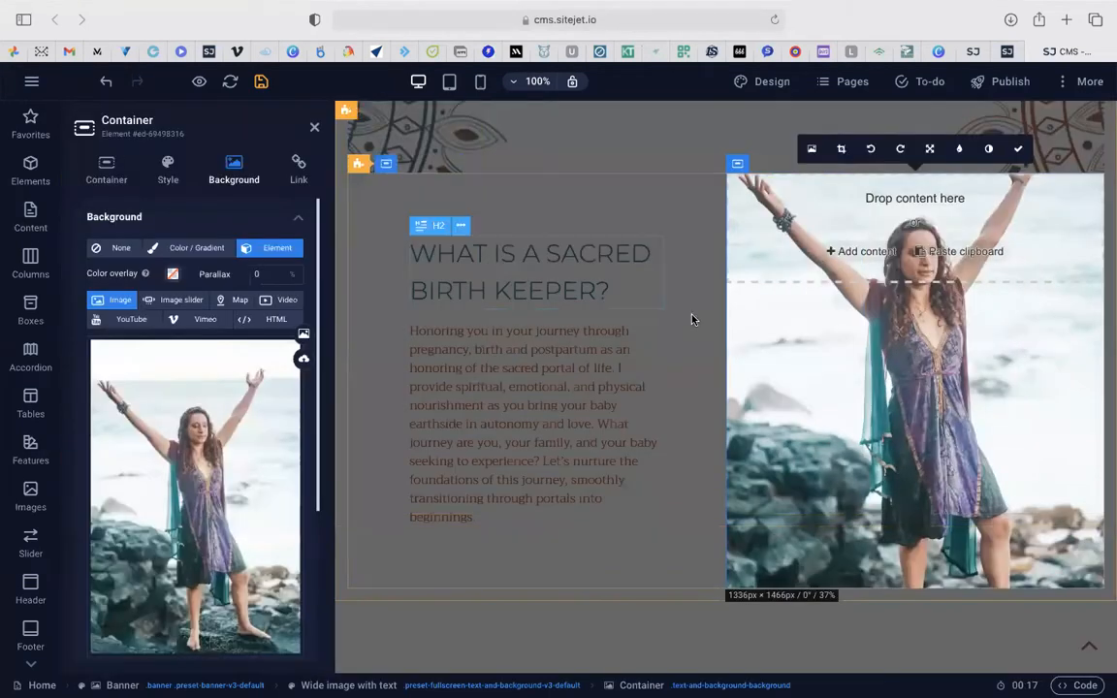
click(841, 152)
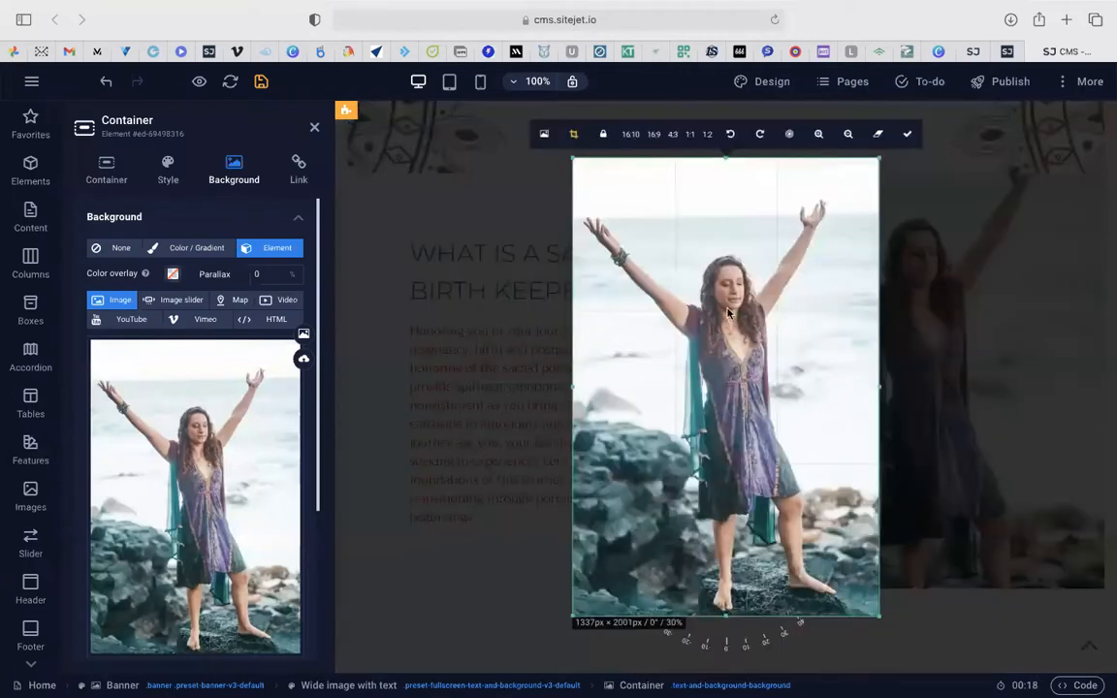
click(654, 132)
drag(725, 362, 726, 301)
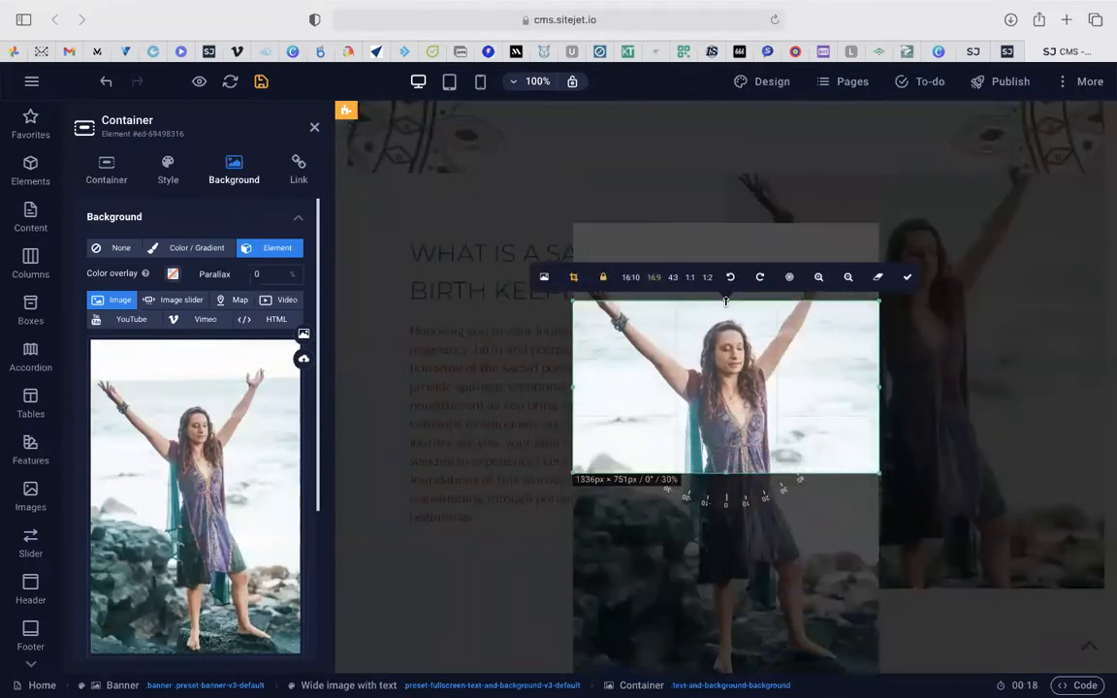
click(909, 277)
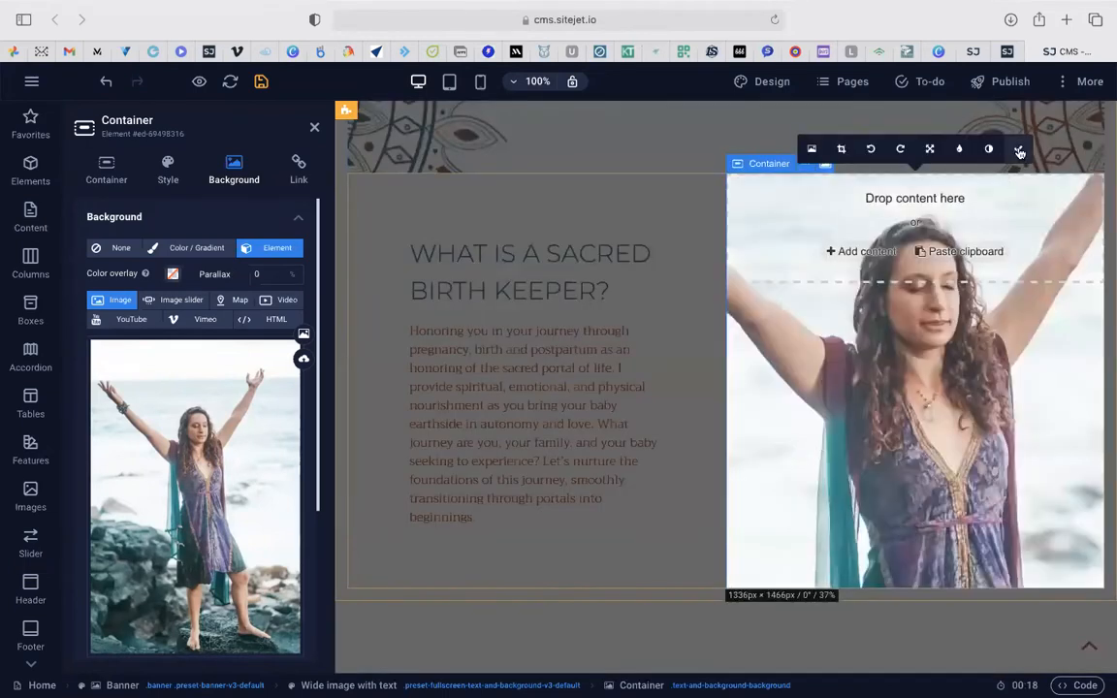
click(1019, 151)
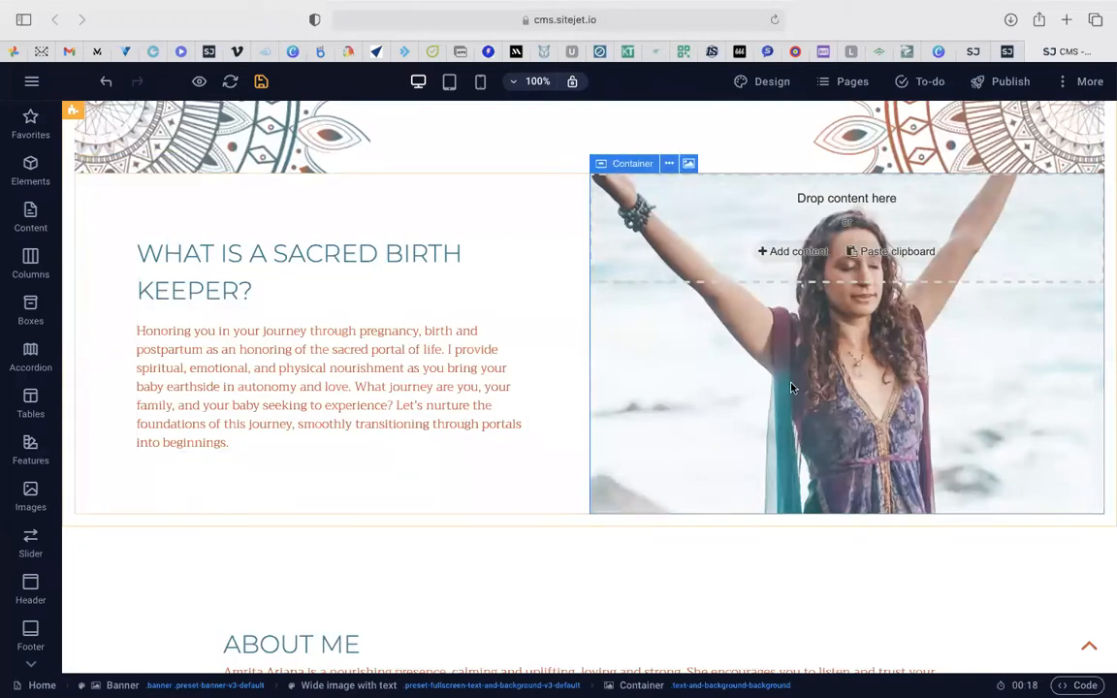
Step: Inspect the RYT 200 Yoga Alliance badge in the Certifications slider, including its crop view, without altering it
scroll(900, 415, down, 10)
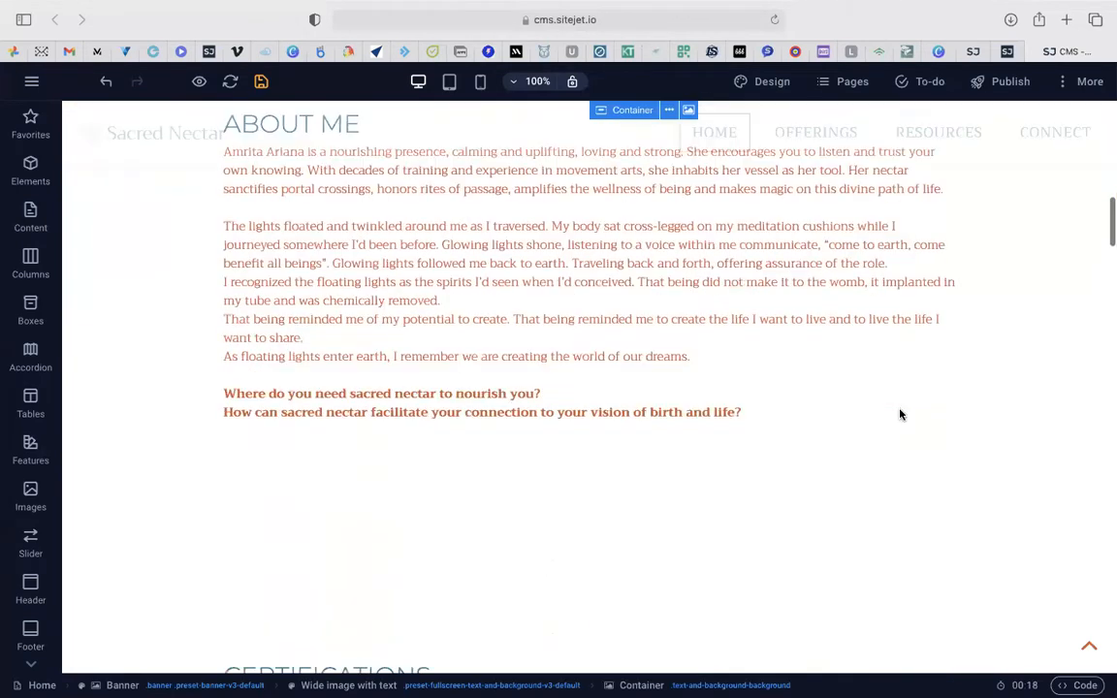
scroll(900, 414, down, 3)
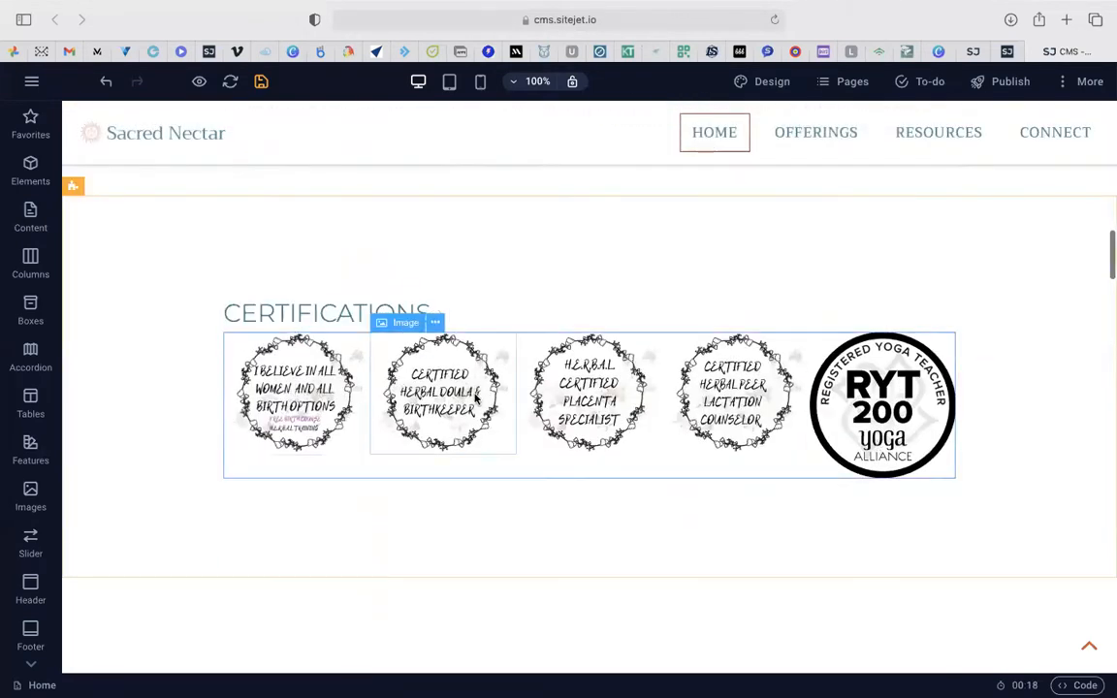
click(925, 444)
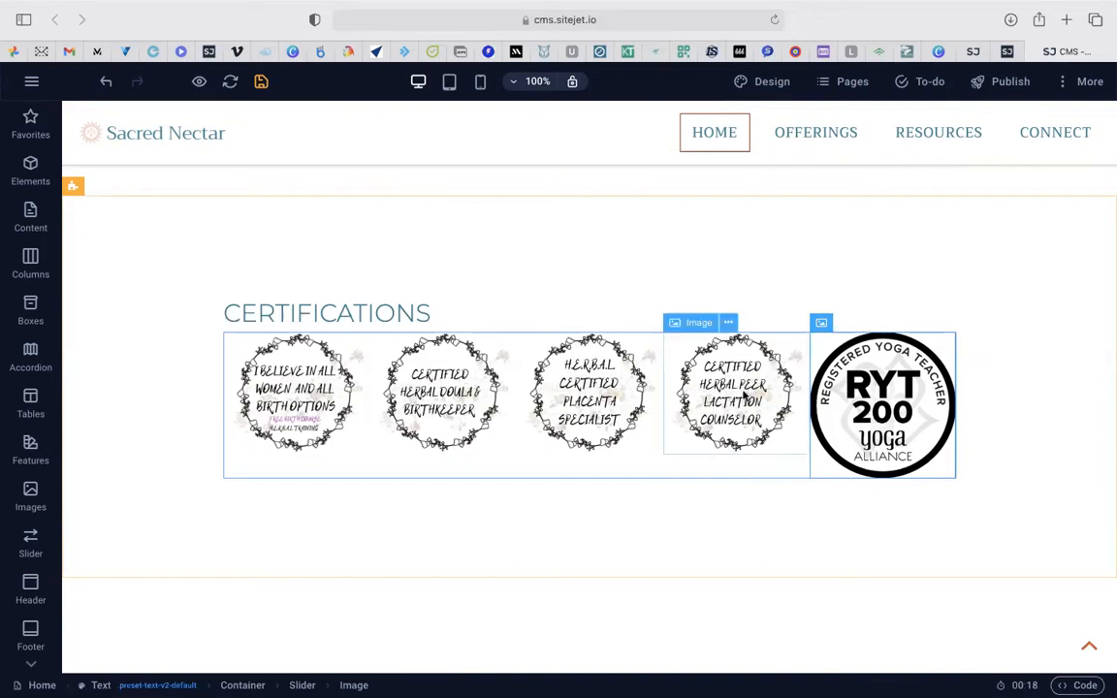
click(745, 393)
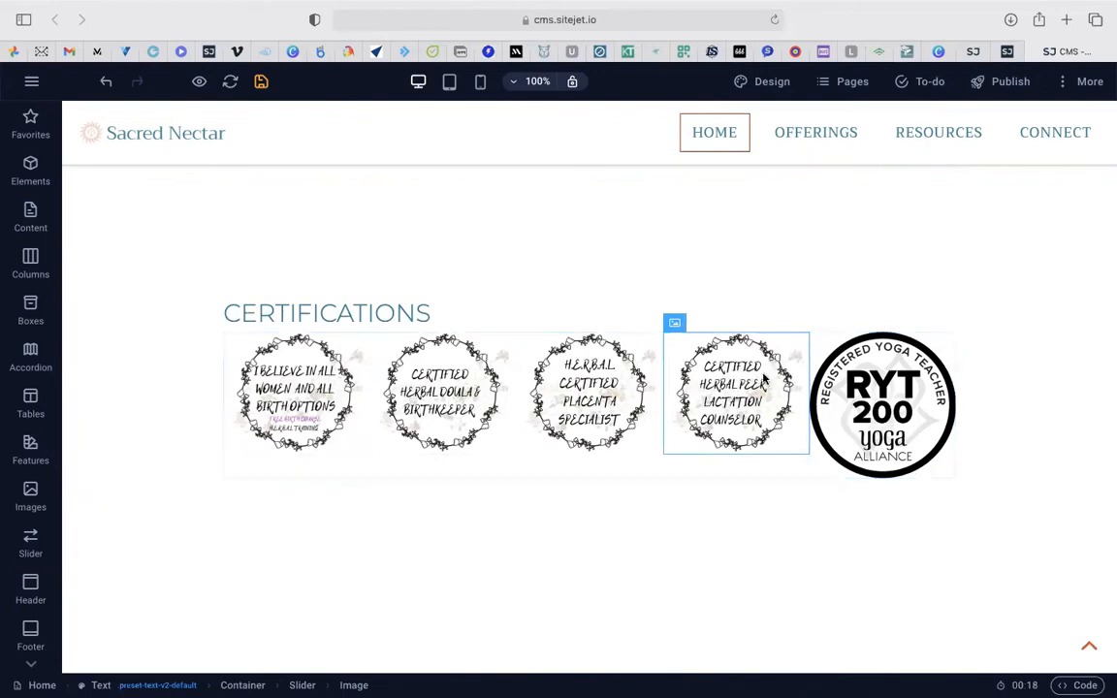
double_click(873, 393)
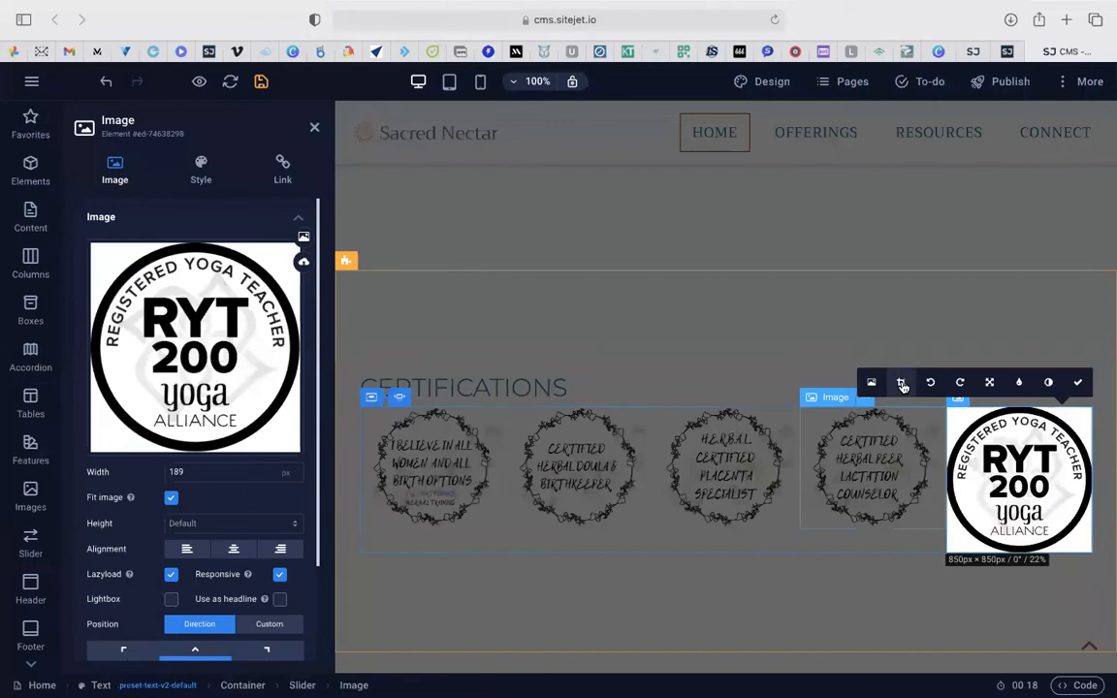
click(902, 385)
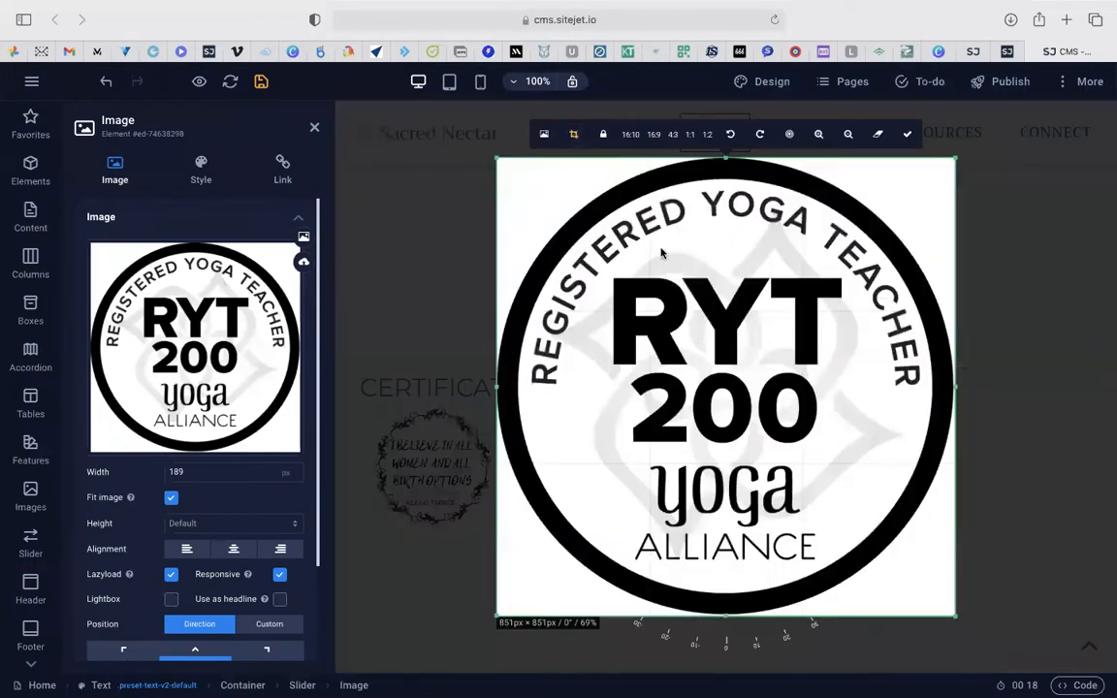
click(908, 137)
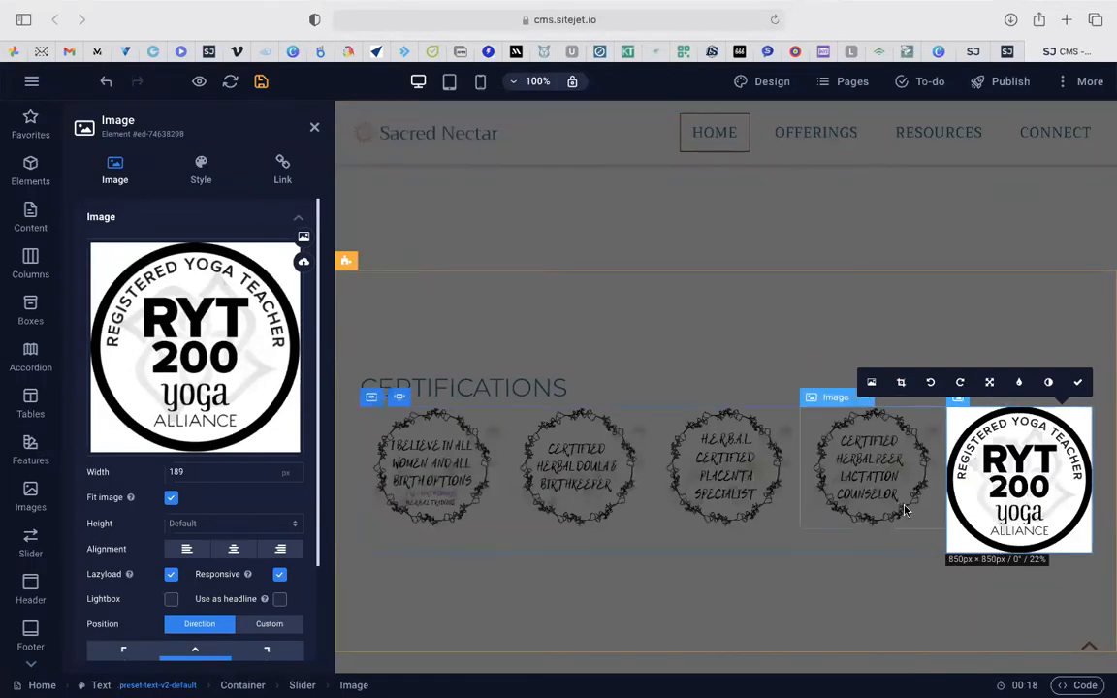
key(Escape)
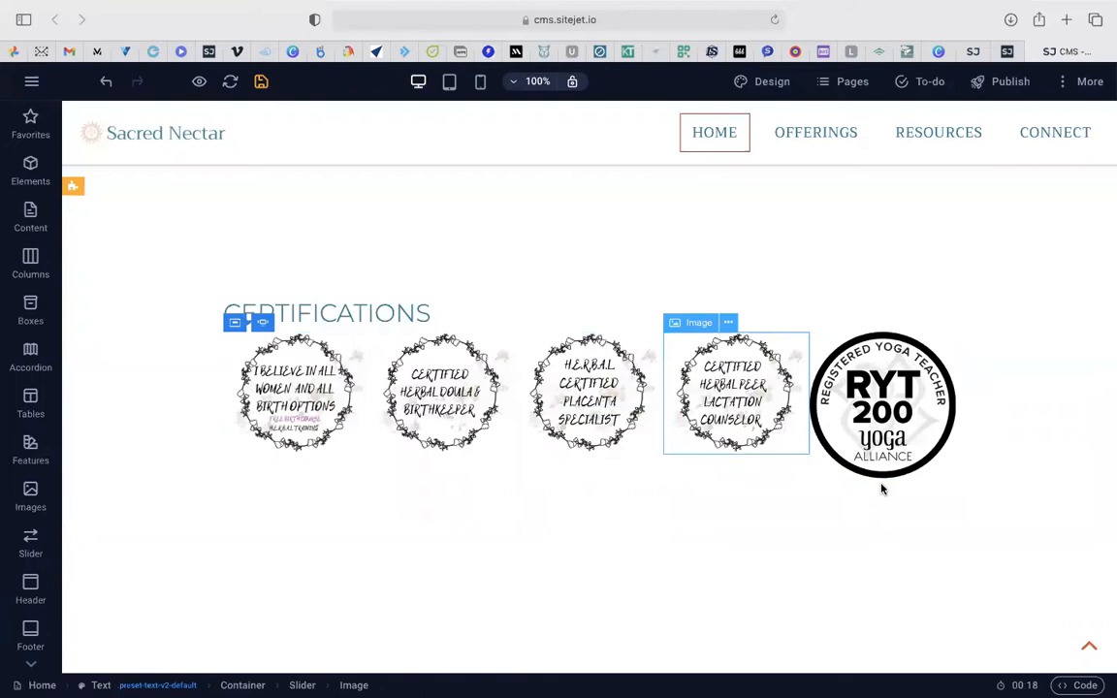
Step: Check the pixel dimensions of the Certified Herbal Peer Lactation Counselor badge and leave its image settings
click(734, 398)
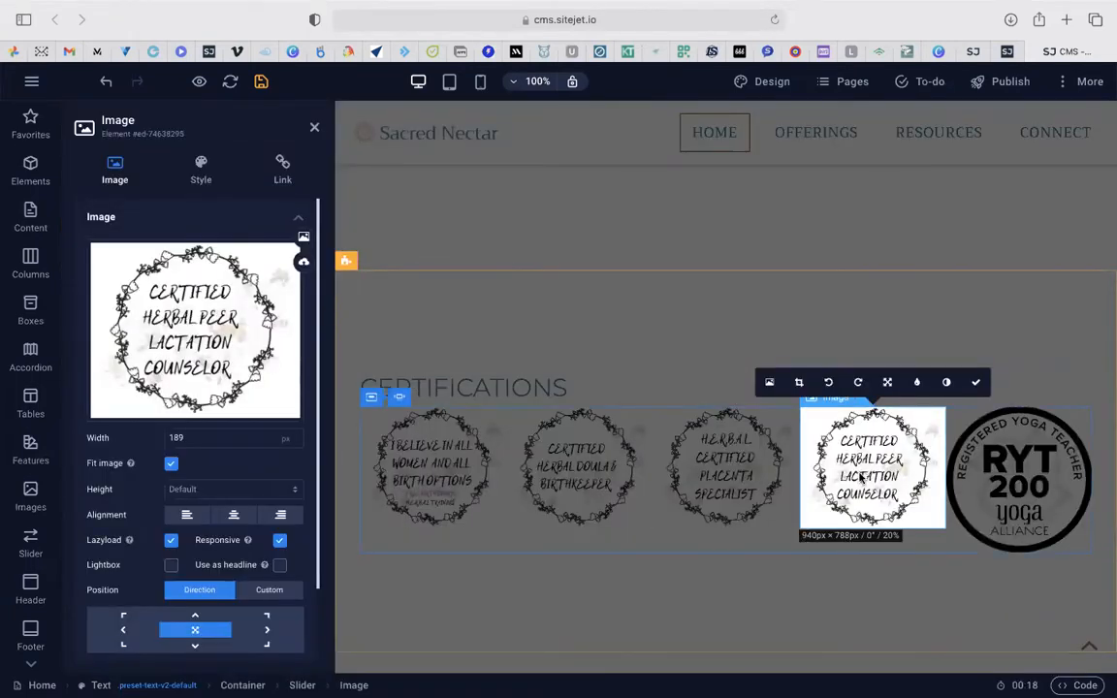
click(1038, 487)
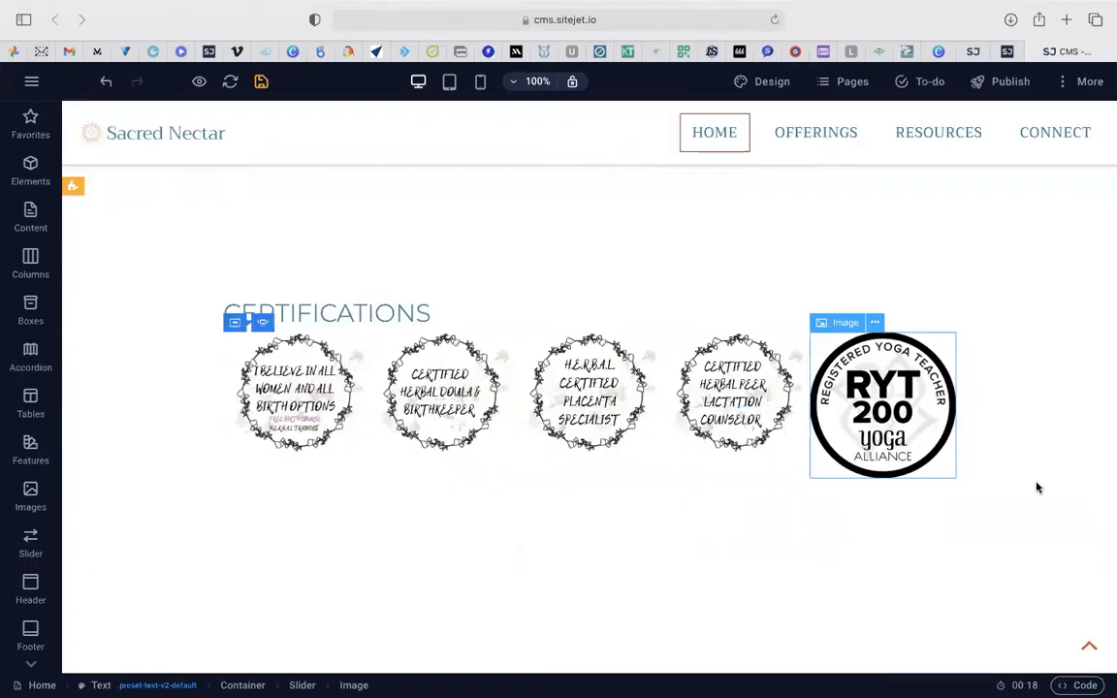
double_click(753, 427)
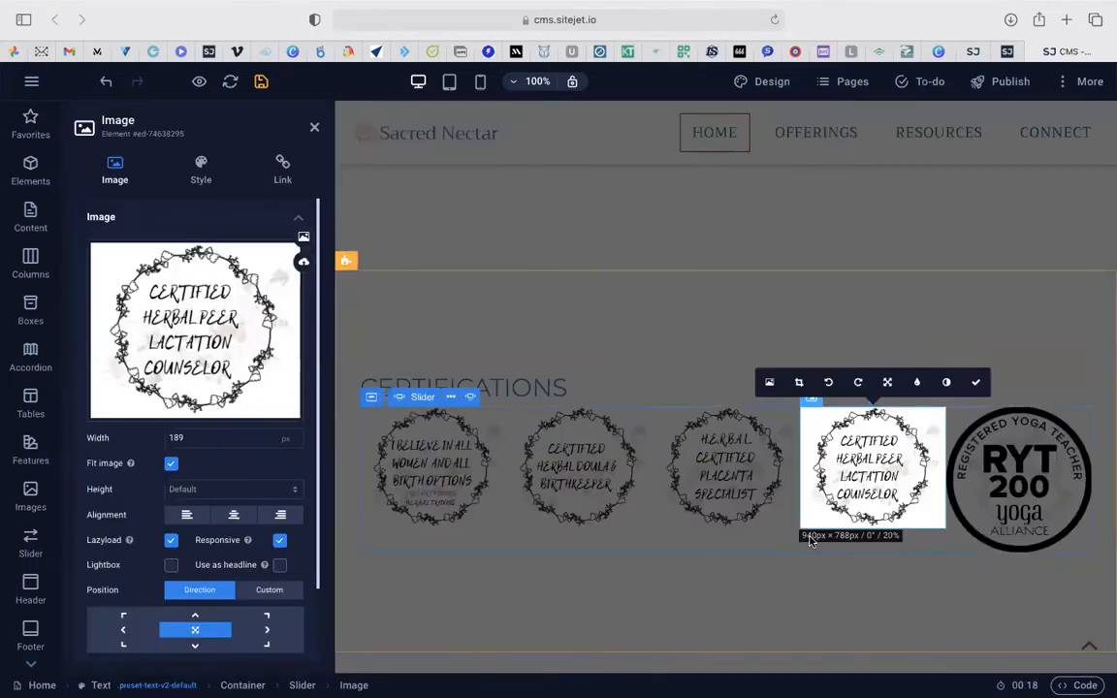
click(980, 384)
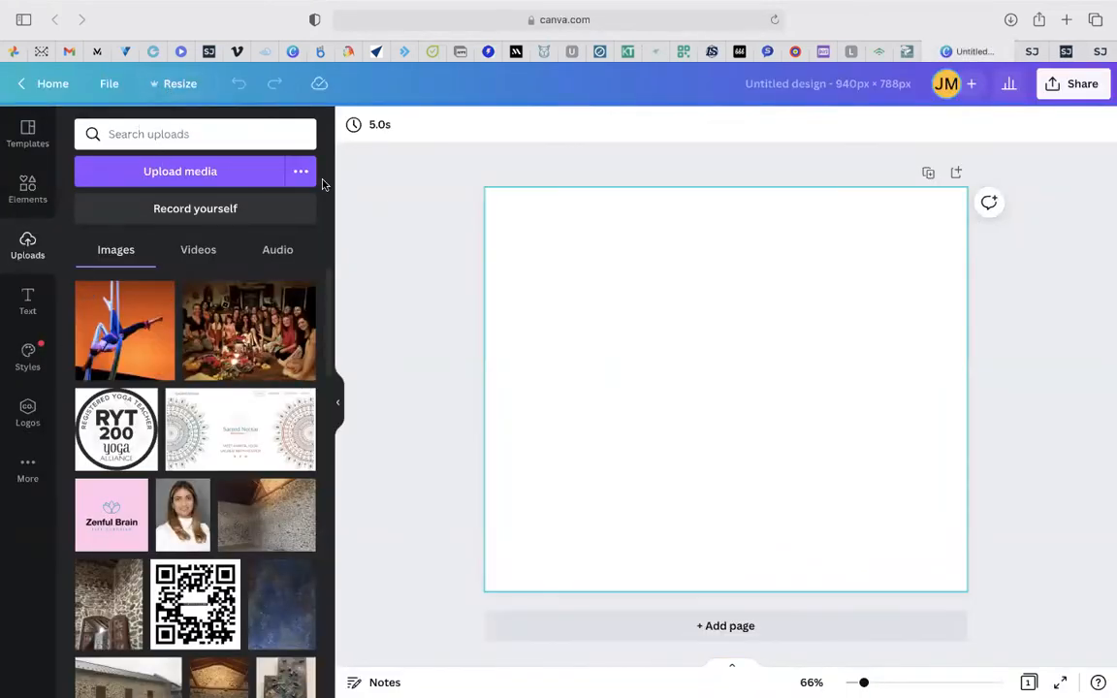
Step: Place the uploaded RYT 200 Yoga Alliance badge on the blank 940 × 788 px page and enlarge it to nearly the full page height, centred horizontally
click(171, 83)
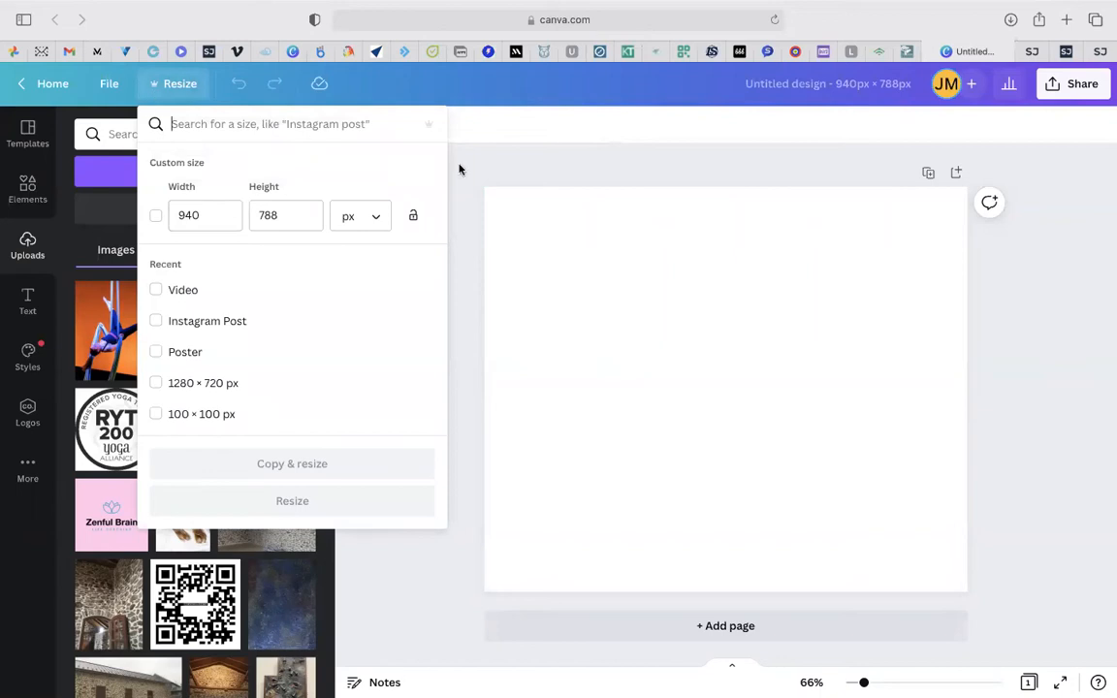
click(544, 143)
drag(103, 453, 708, 306)
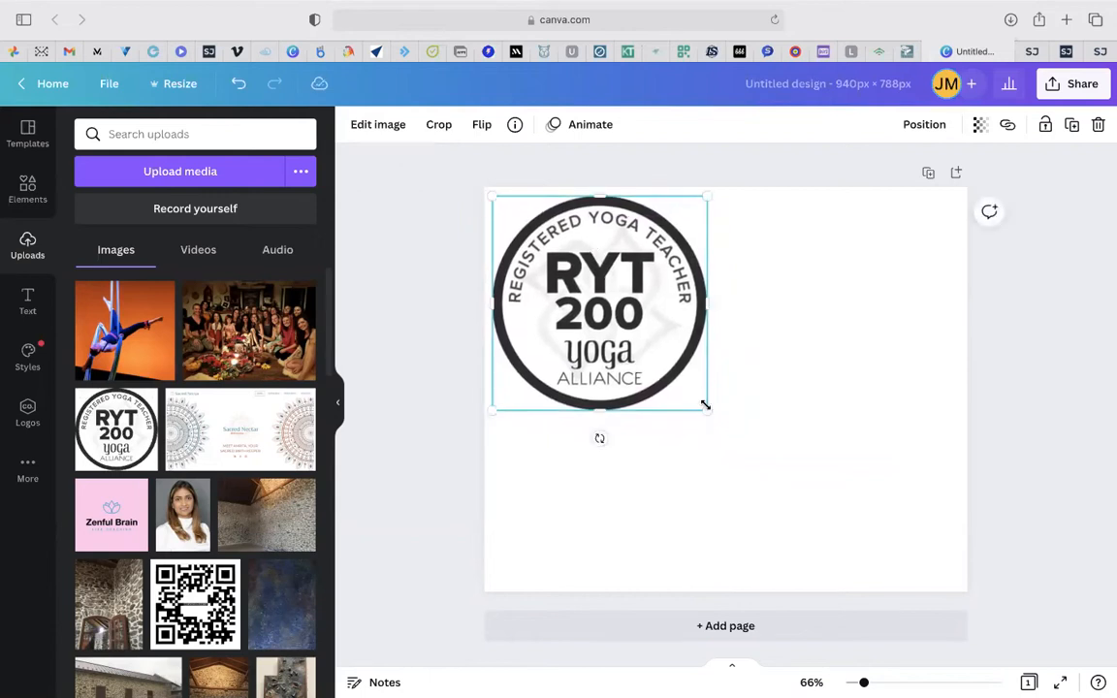
mouse_move(762, 412)
mouse_down()
mouse_move(926, 549)
mouse_move(769, 425)
mouse_up()
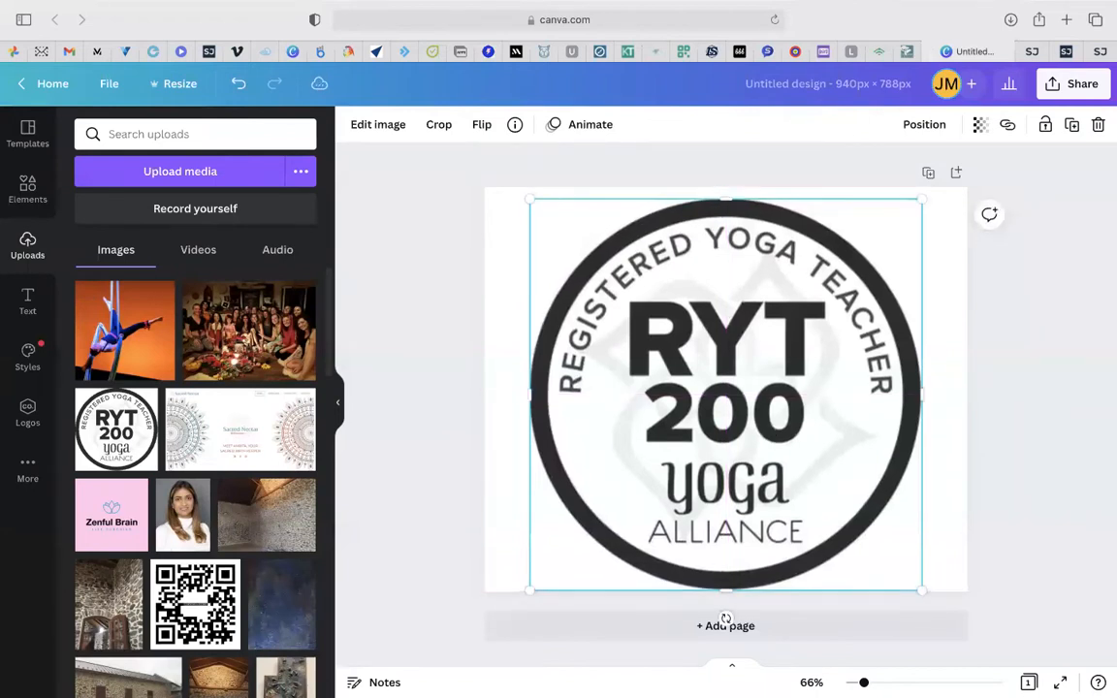
Step: Nudge the RYT 200 badge slightly upward to centre it vertically on the page, and deselect it
key(Up)
key(Up)
key(Up)
key(Up)
key(Up)
key(Up)
key(Up)
key(Up)
key(Up)
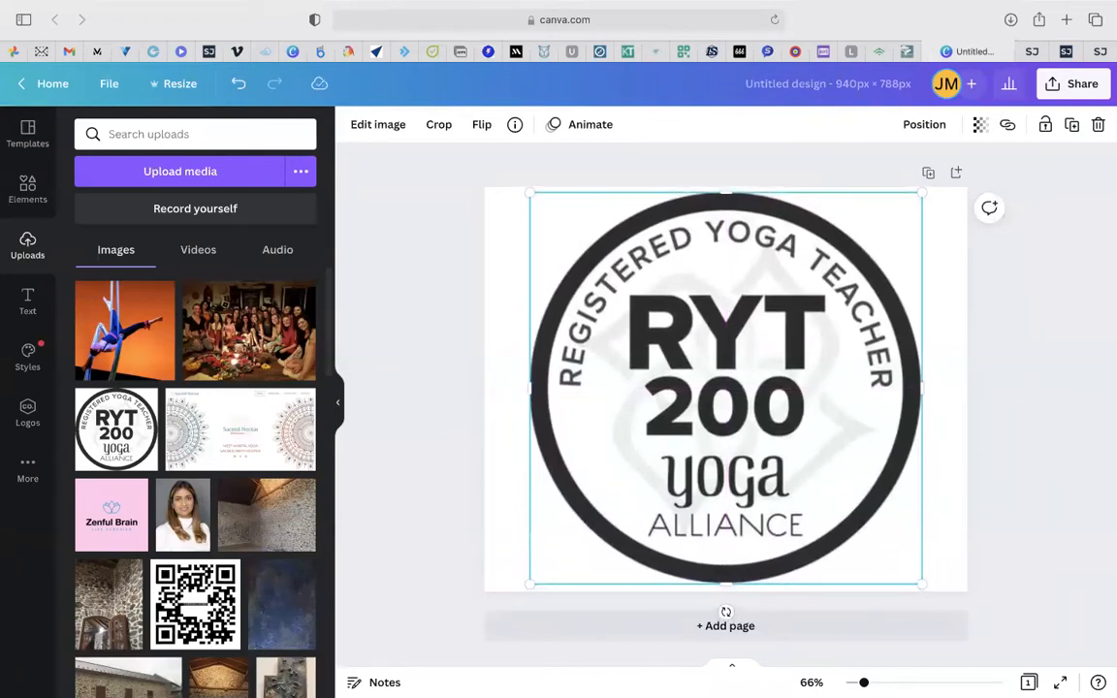
click(1014, 450)
Step: Rename the design as what-are-the-qualifications-for-a-yoga-teacher-amrita-birth-services
click(751, 81)
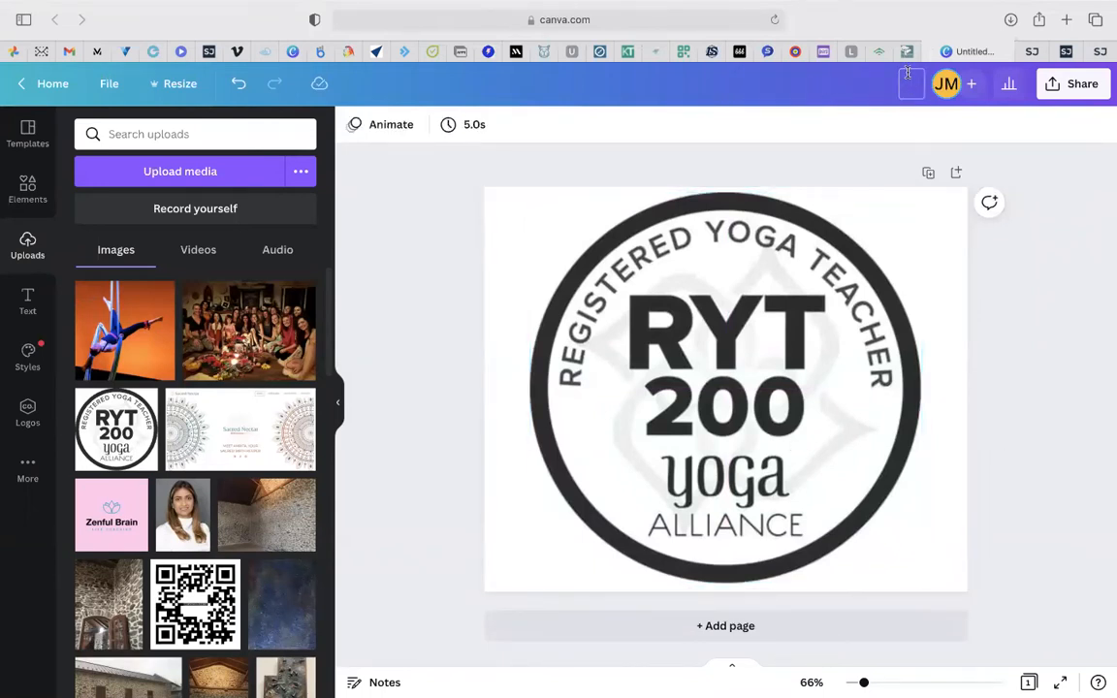
text(what-)
text(are-the)
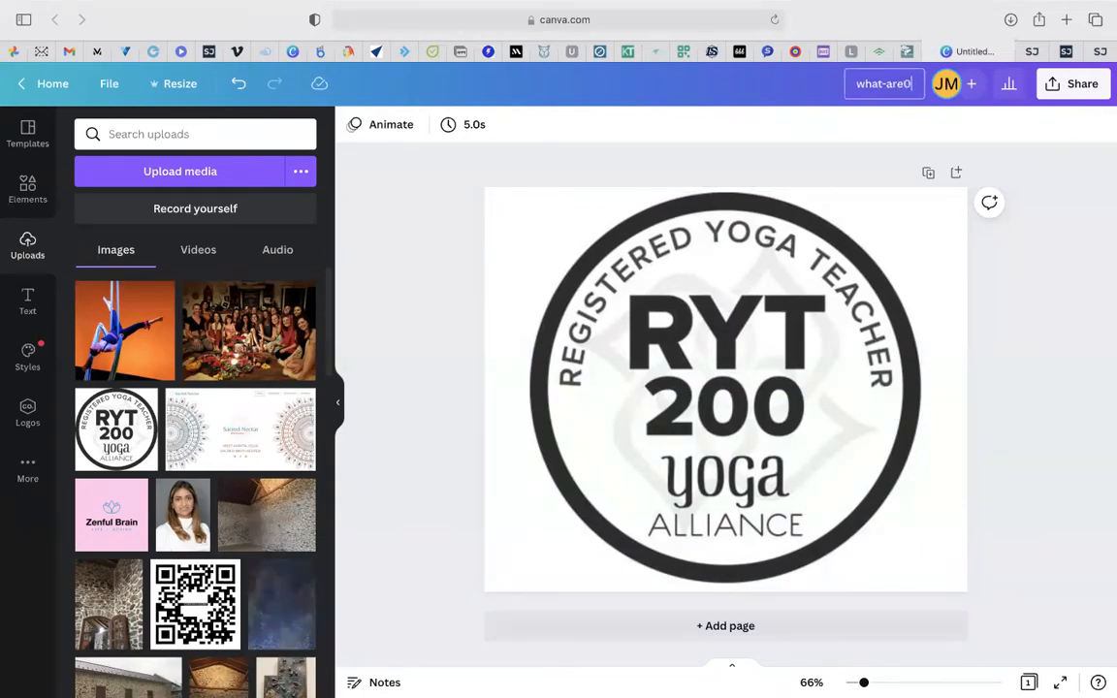
text(qua)
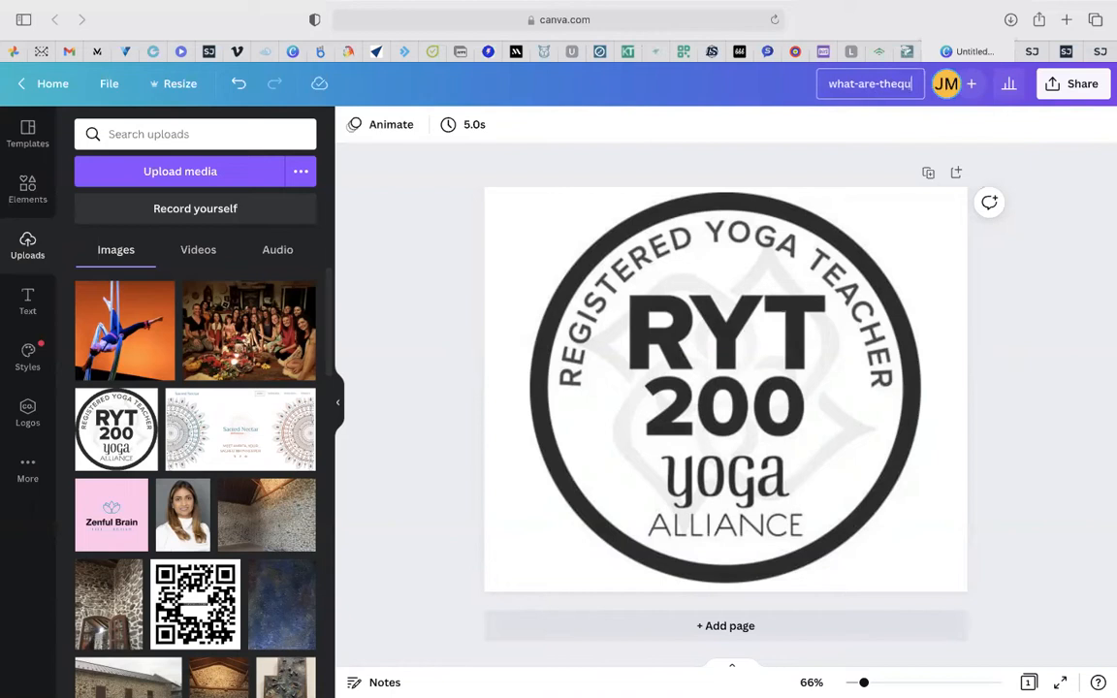
key(BackSpace)
key(BackSpace)
key(BackSpace)
text(-)
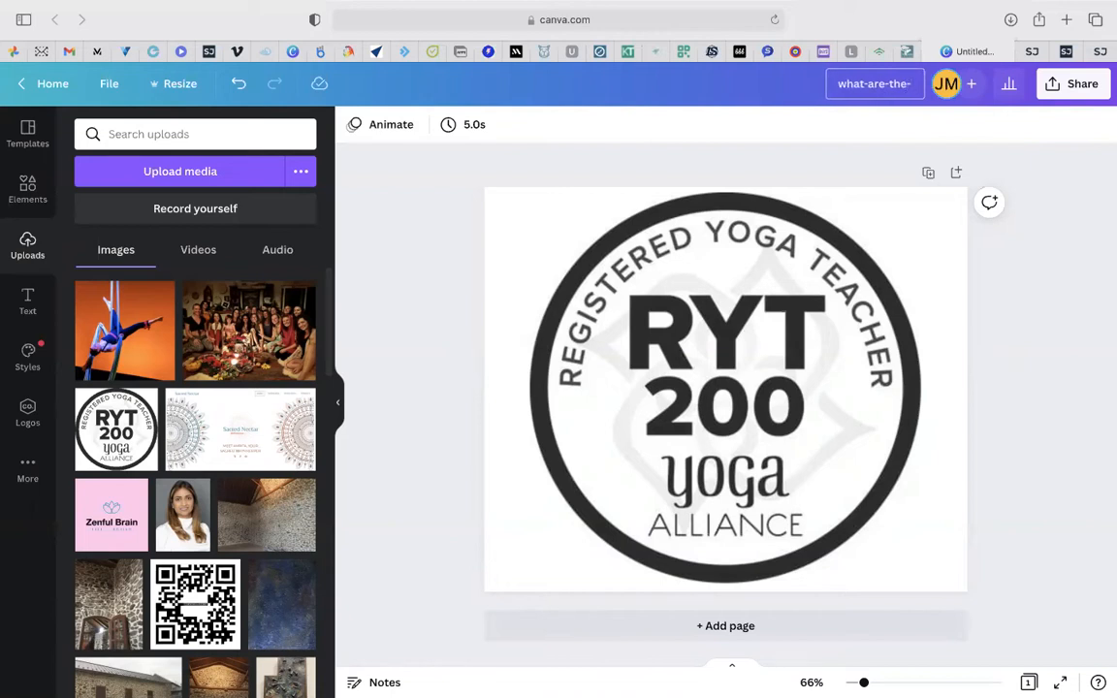
text(q)
key(BackSpace)
text(qualifications-for)
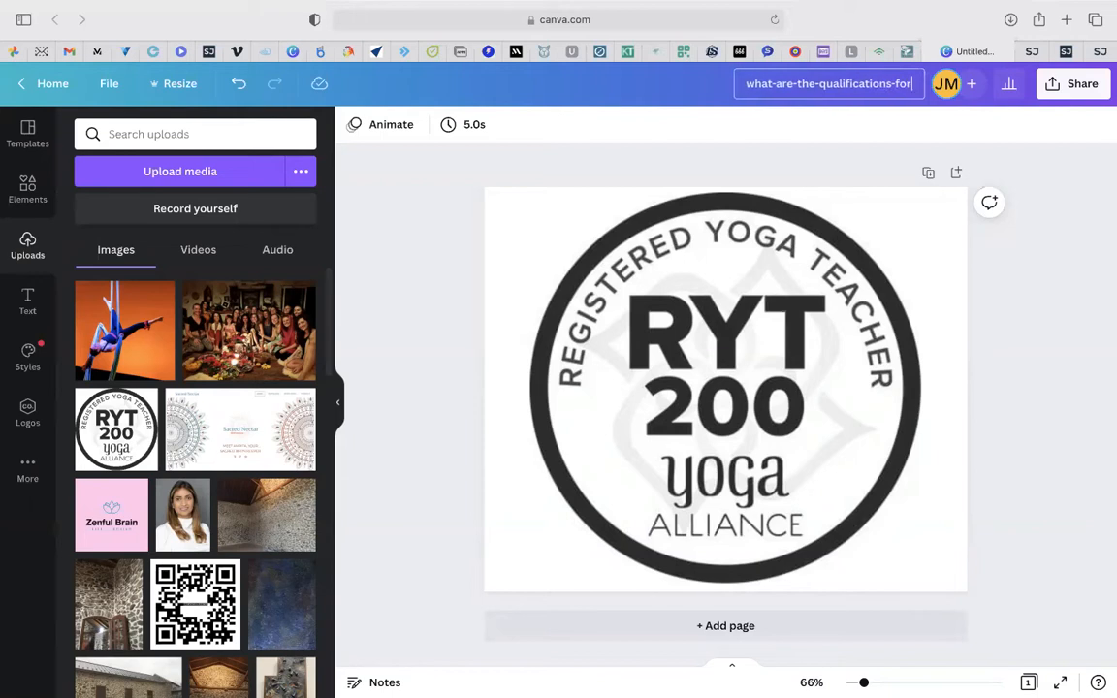
text(-a-yoga-teacher-am)
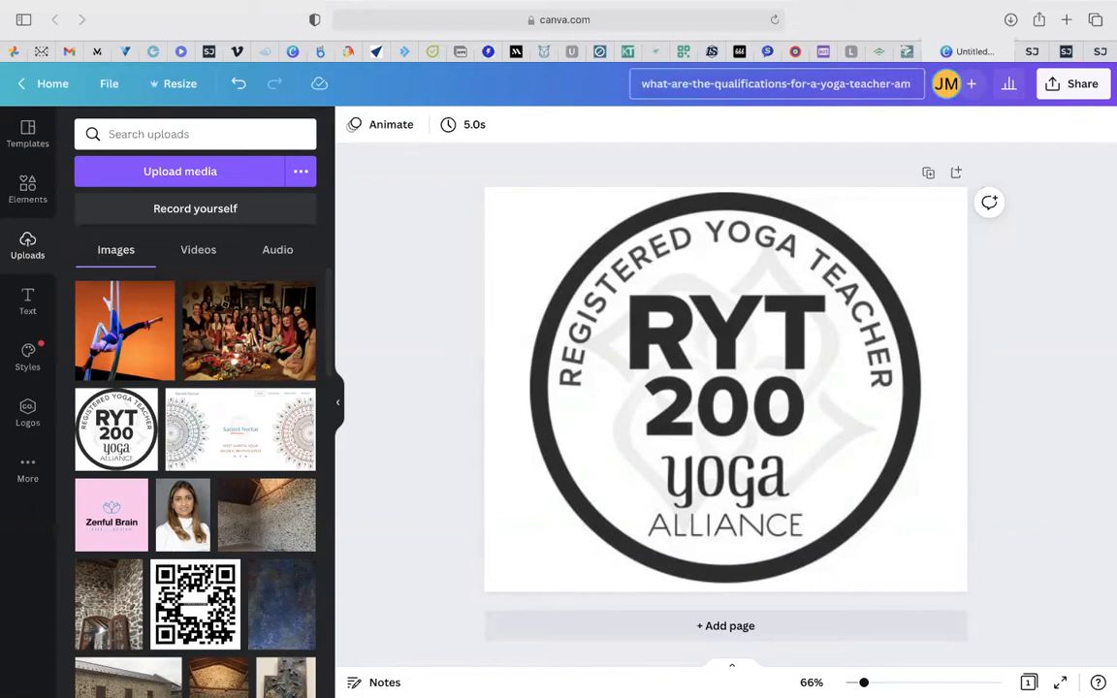
text(rita-birth-services)
key(Return)
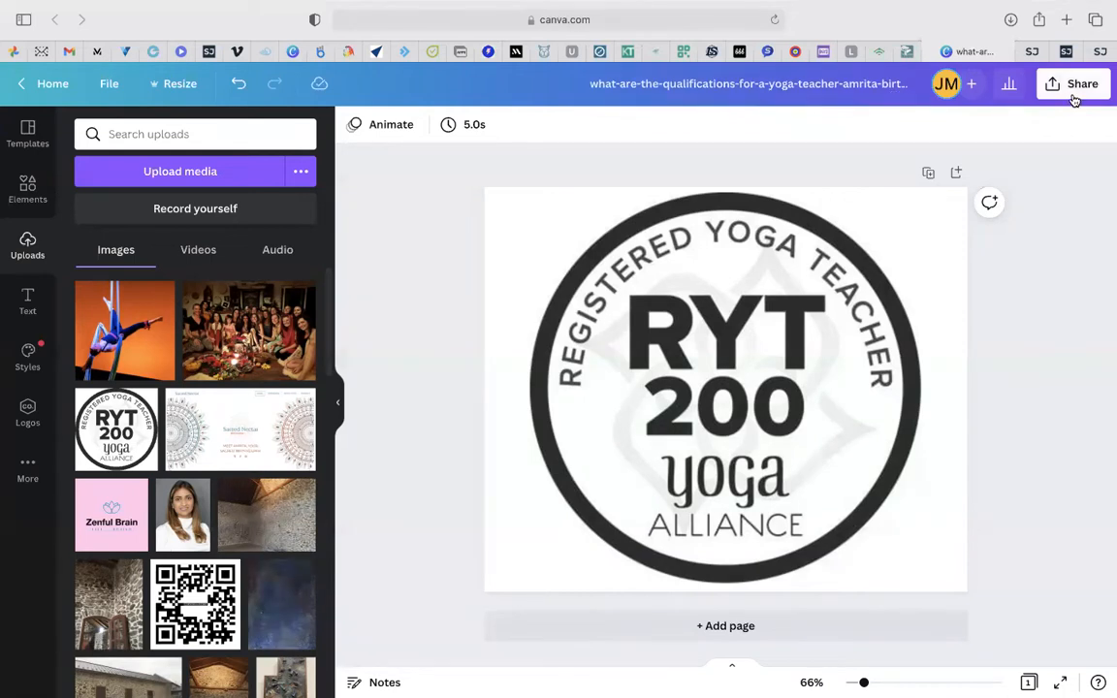
Step: Download the badge design as a PNG at 940 × 788 px
click(1077, 86)
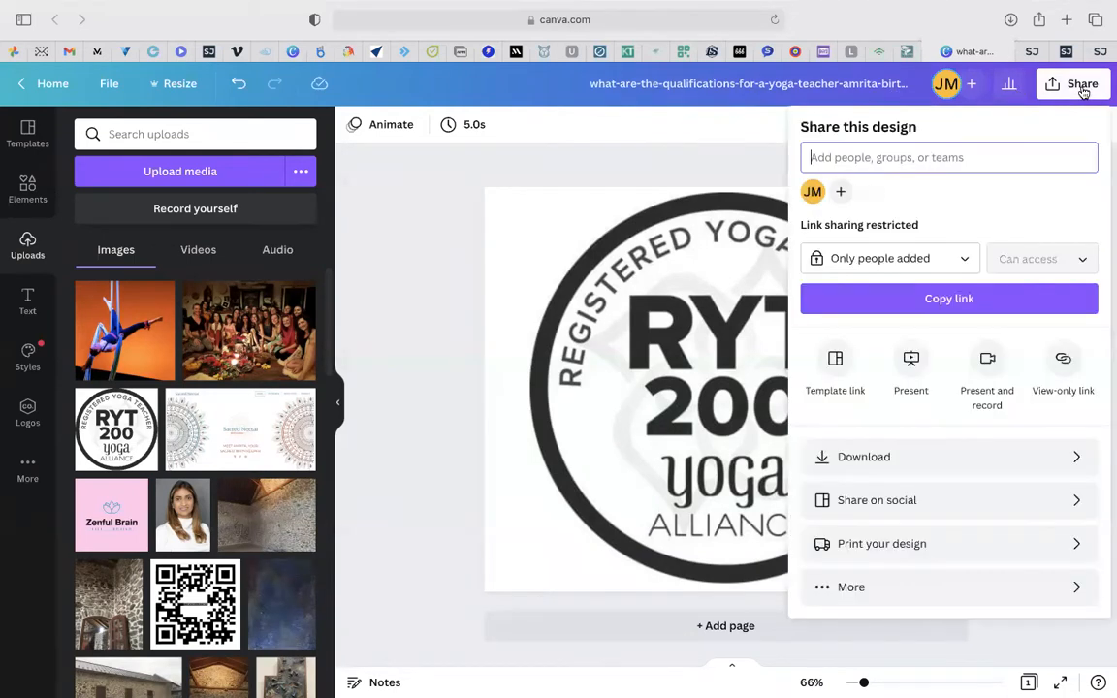
click(855, 457)
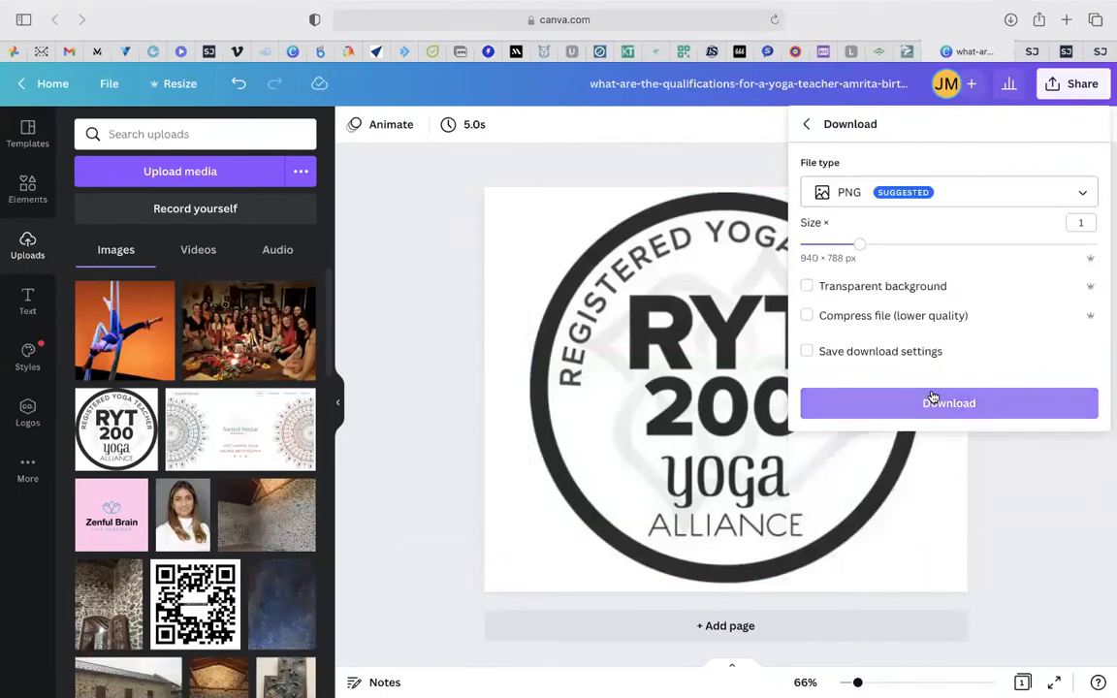
click(938, 402)
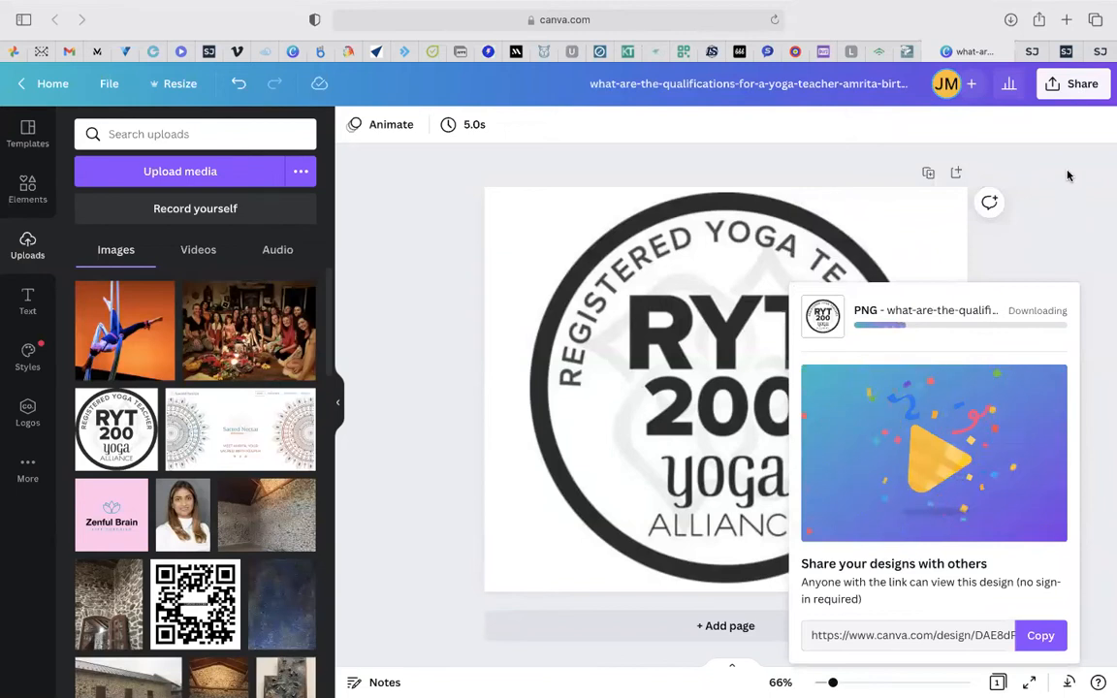
Step: Switch to Sitejet and open the media files for replacing the RYT 200 badge image in the Certifications slider
click(1100, 51)
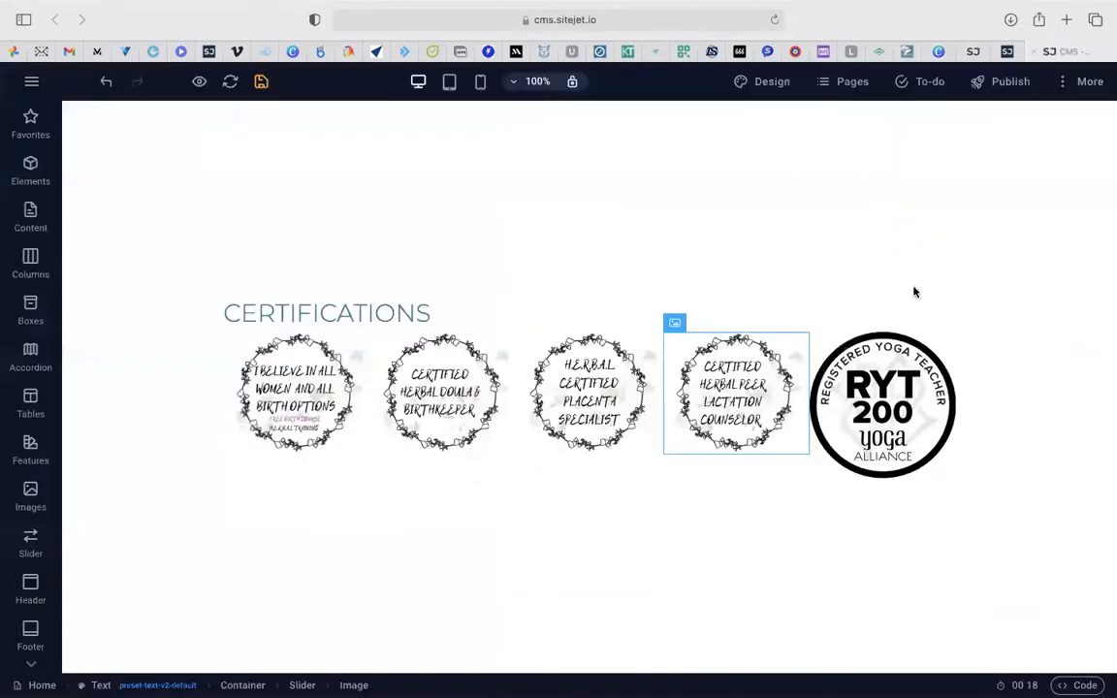
right_click(888, 385)
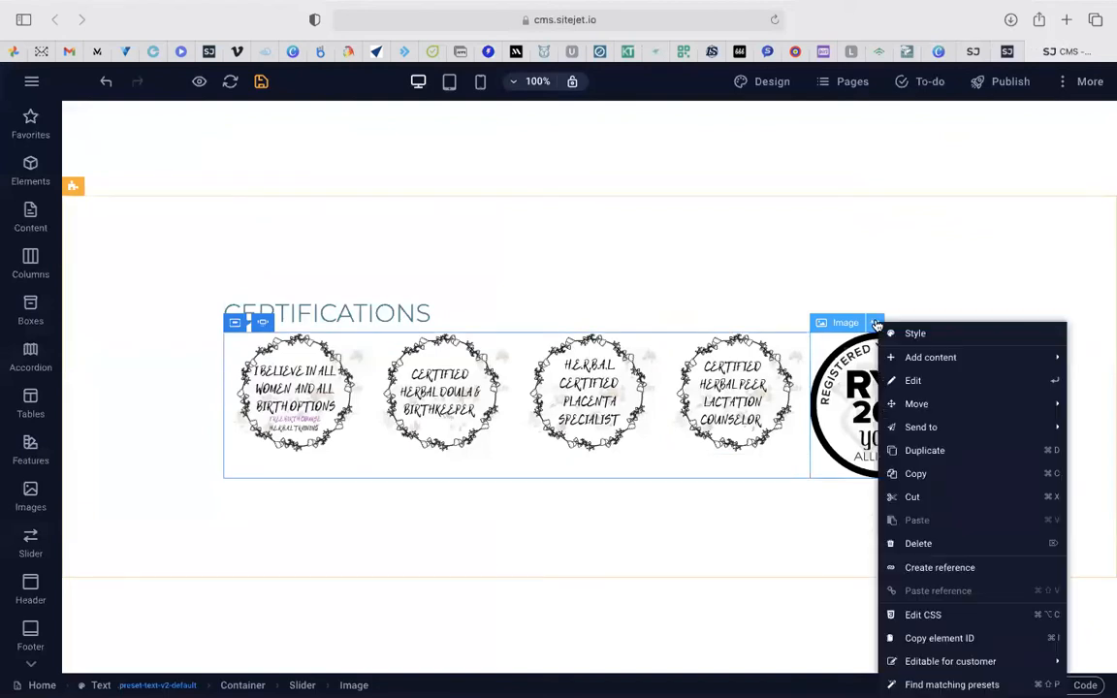
click(845, 385)
double_click(845, 385)
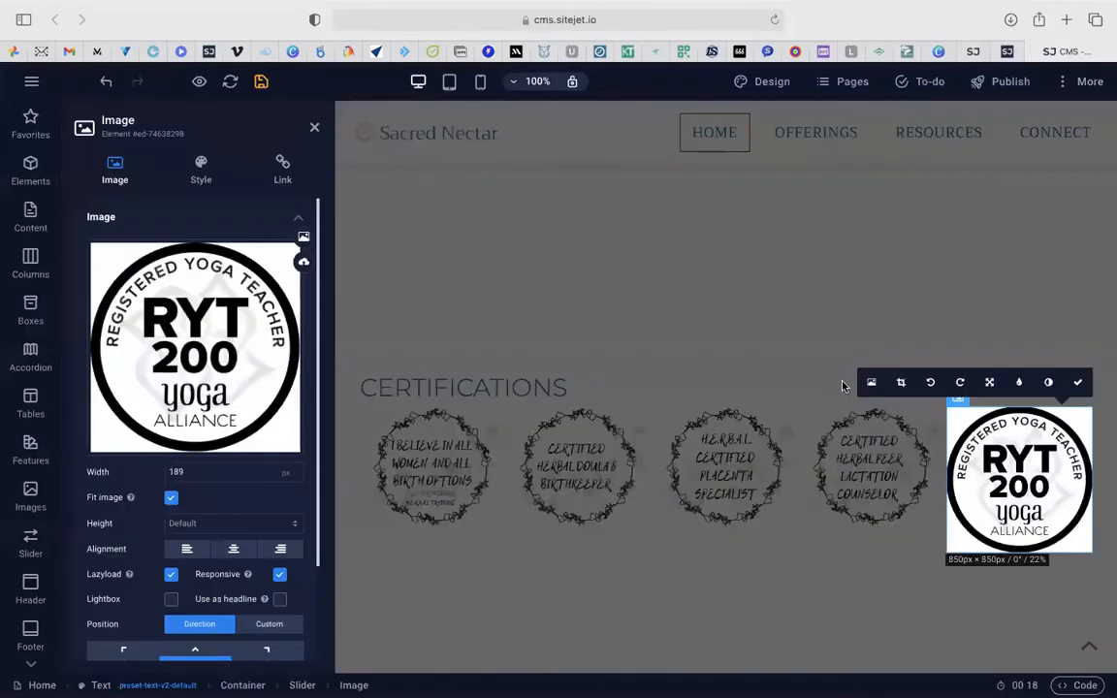
click(302, 240)
Step: Delete both copies of RYT200-AROUND-BLACK.jpeg from the Unassigned media folder
scroll(623, 574, down, 3)
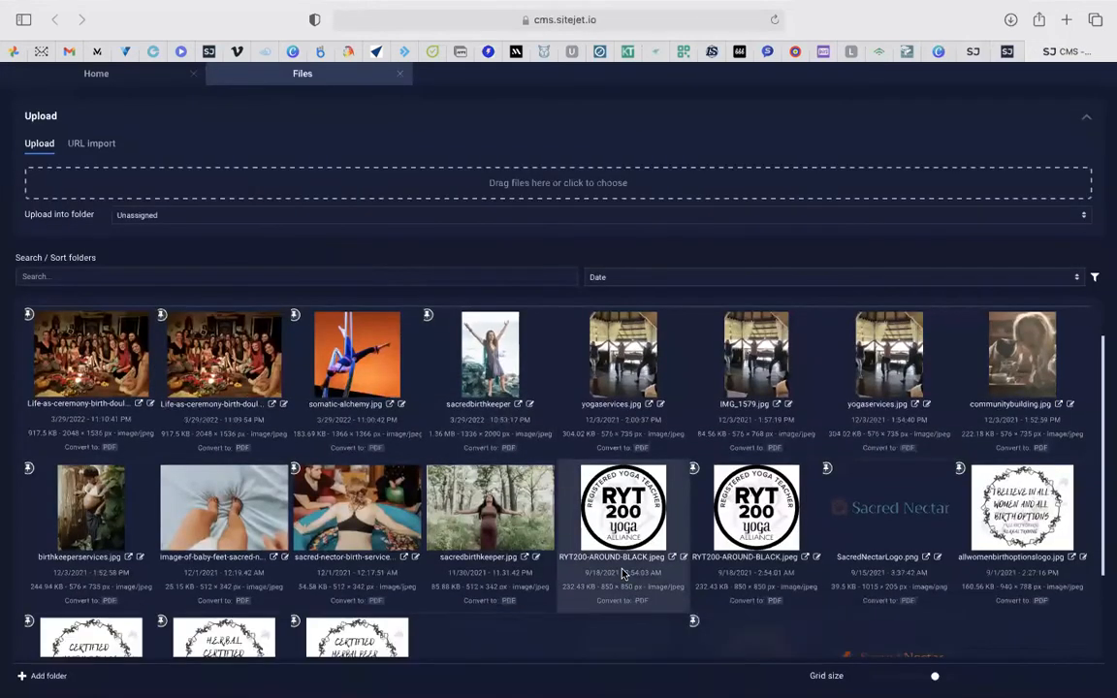
scroll(624, 575, down, 2)
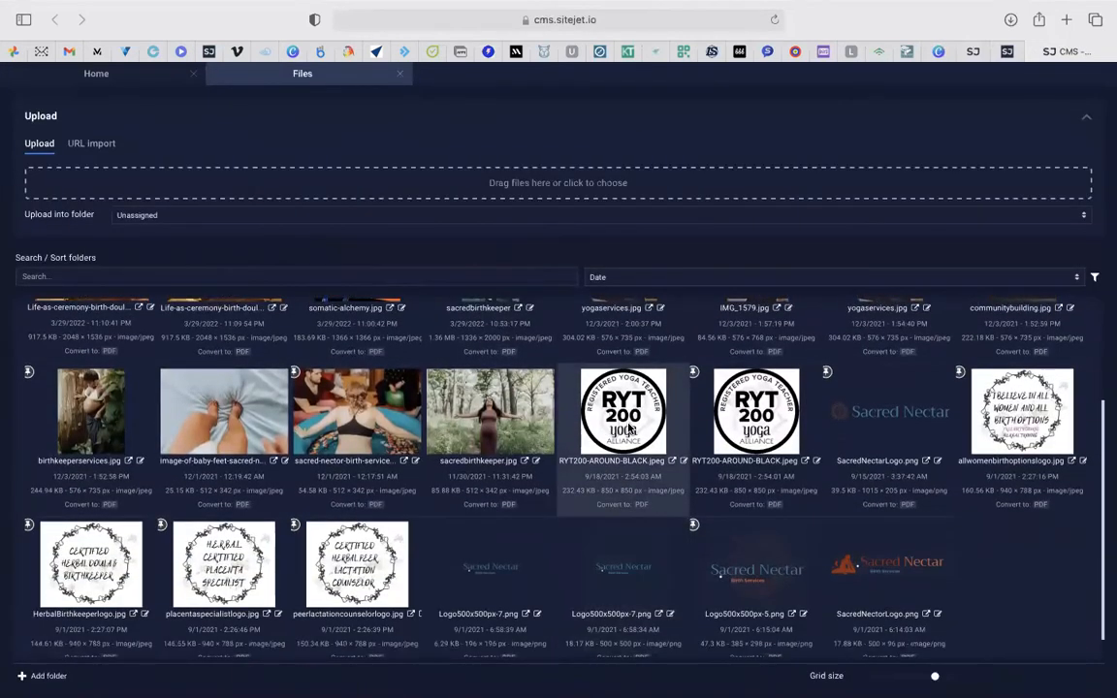
right_click(640, 427)
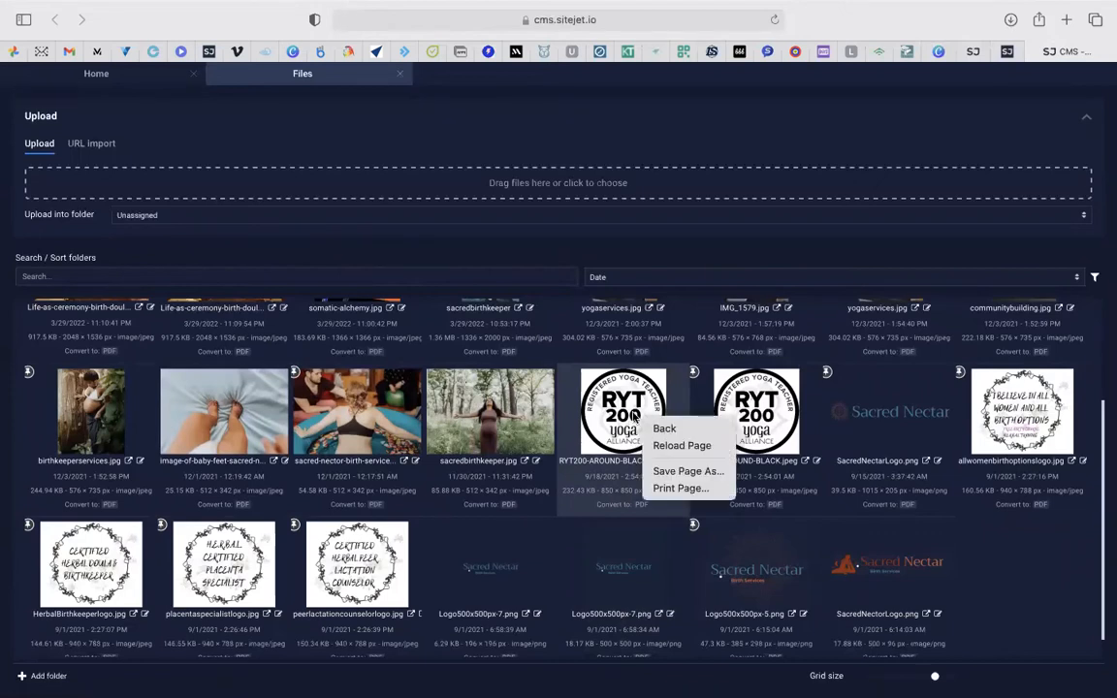
key(Escape)
scroll(621, 456, up, 3)
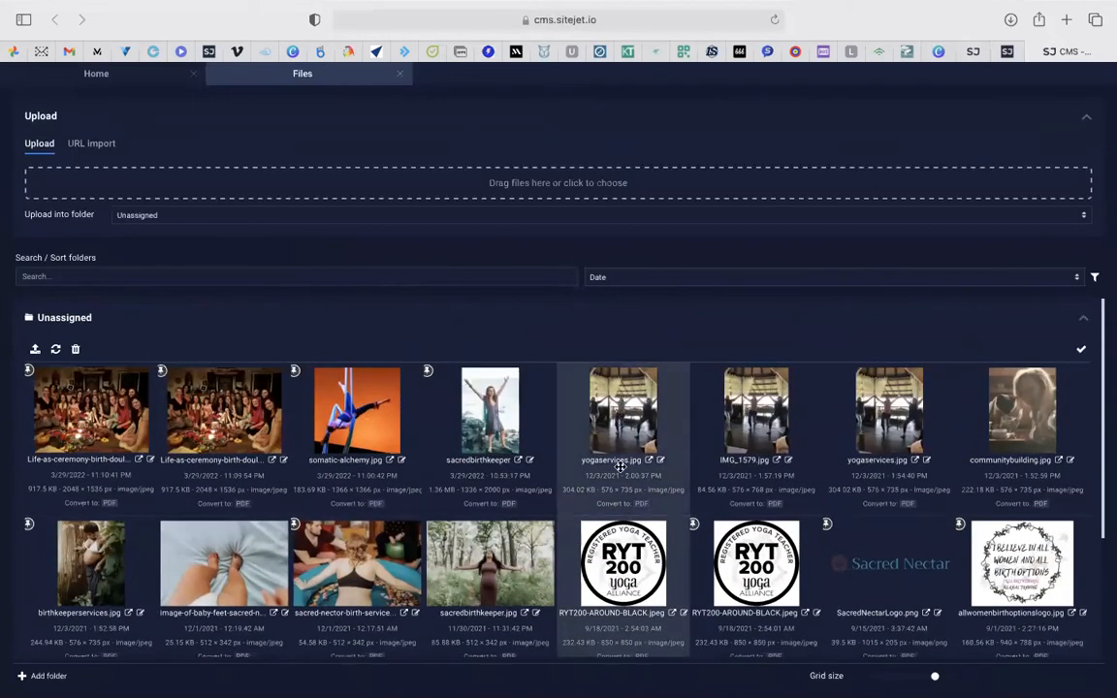
click(77, 350)
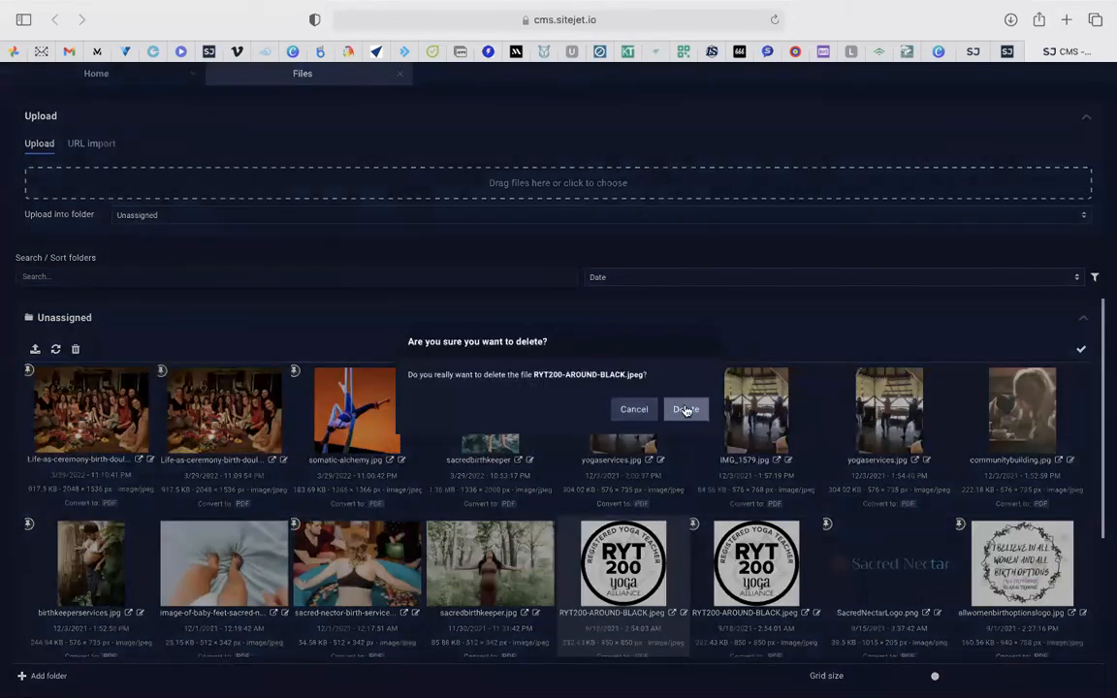
click(686, 410)
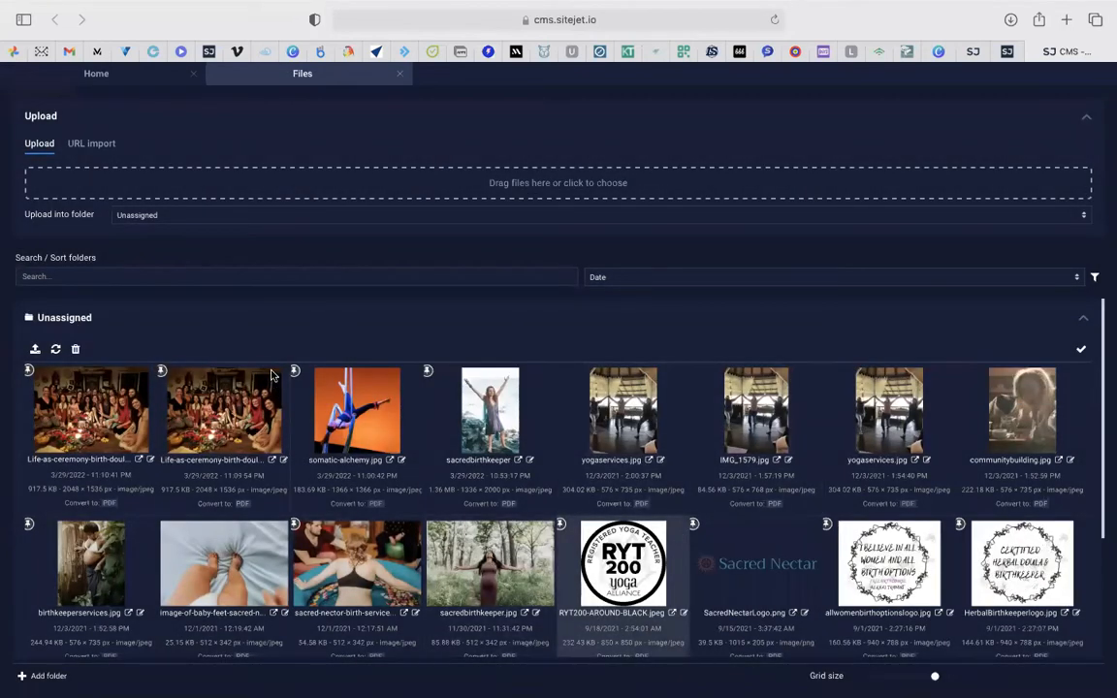
click(76, 350)
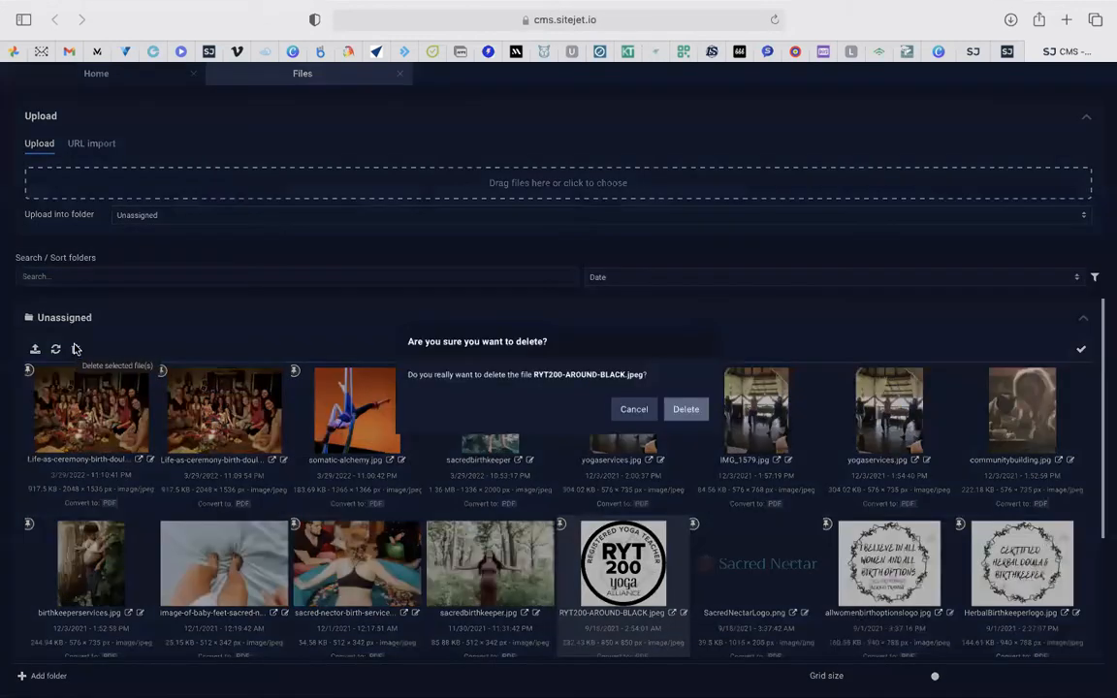
click(686, 416)
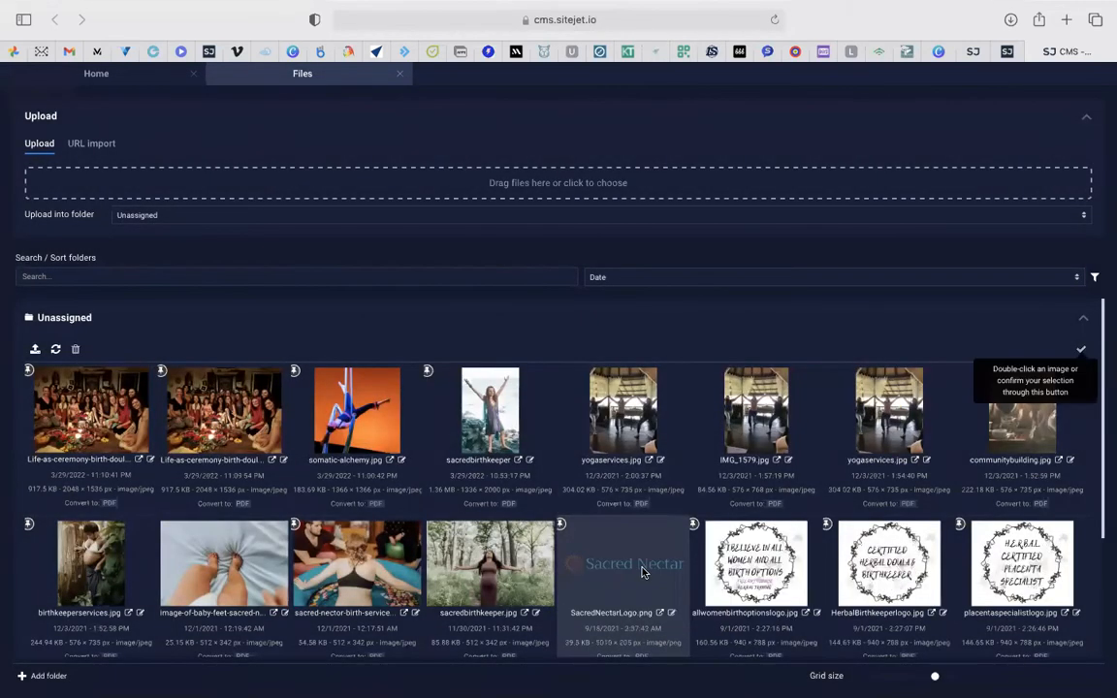
Step: Upload the 940 × 788 px RYT 200 badge and apply it as the last image in the Certifications slider
scroll(641, 573, down, 5)
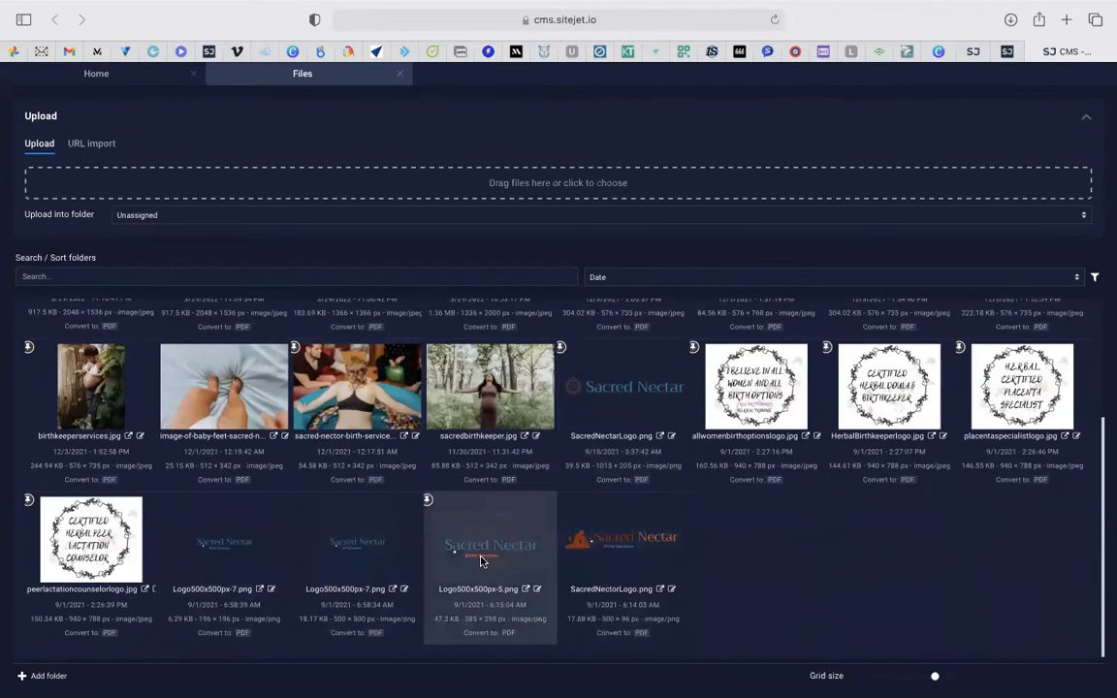
scroll(482, 561, up, 5)
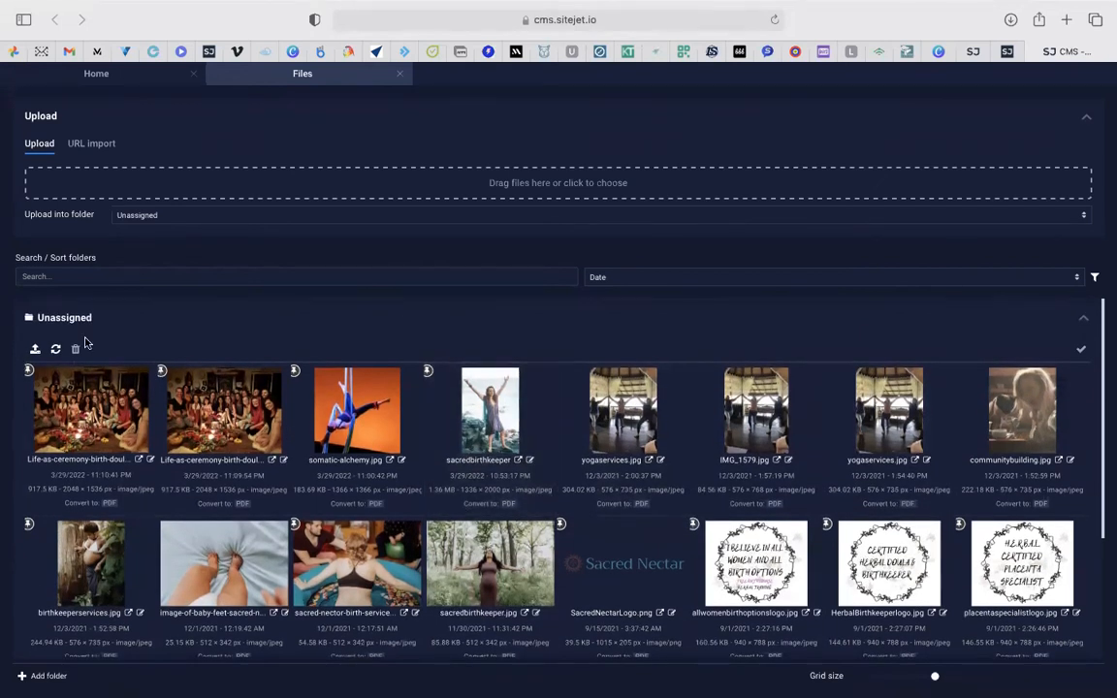
click(518, 191)
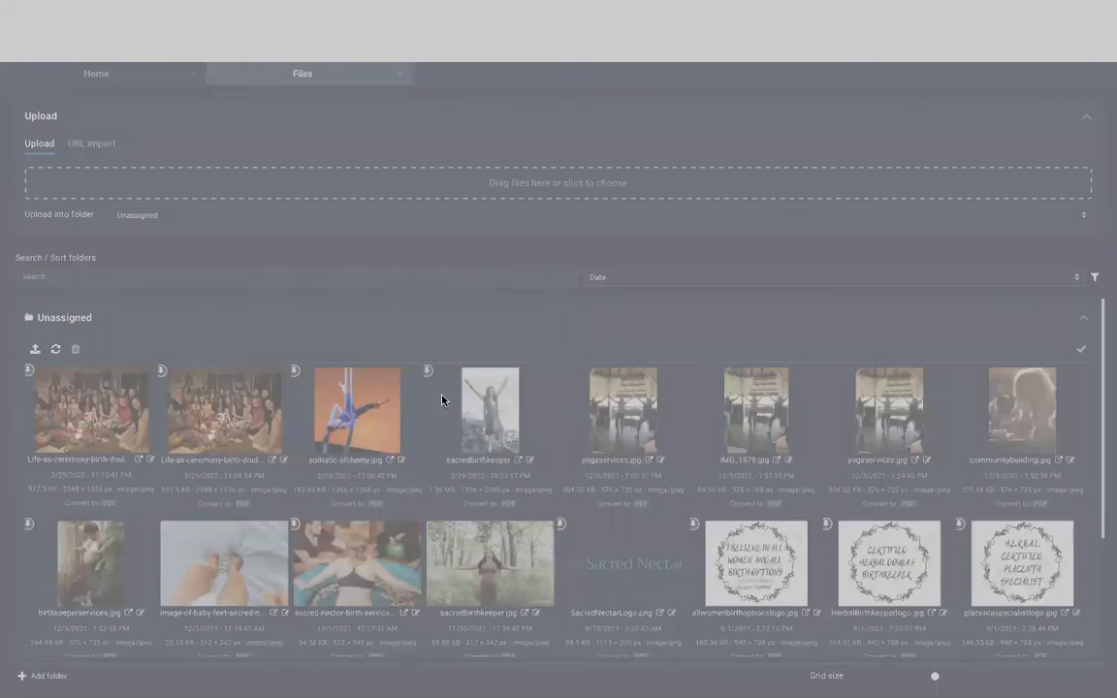
click(816, 498)
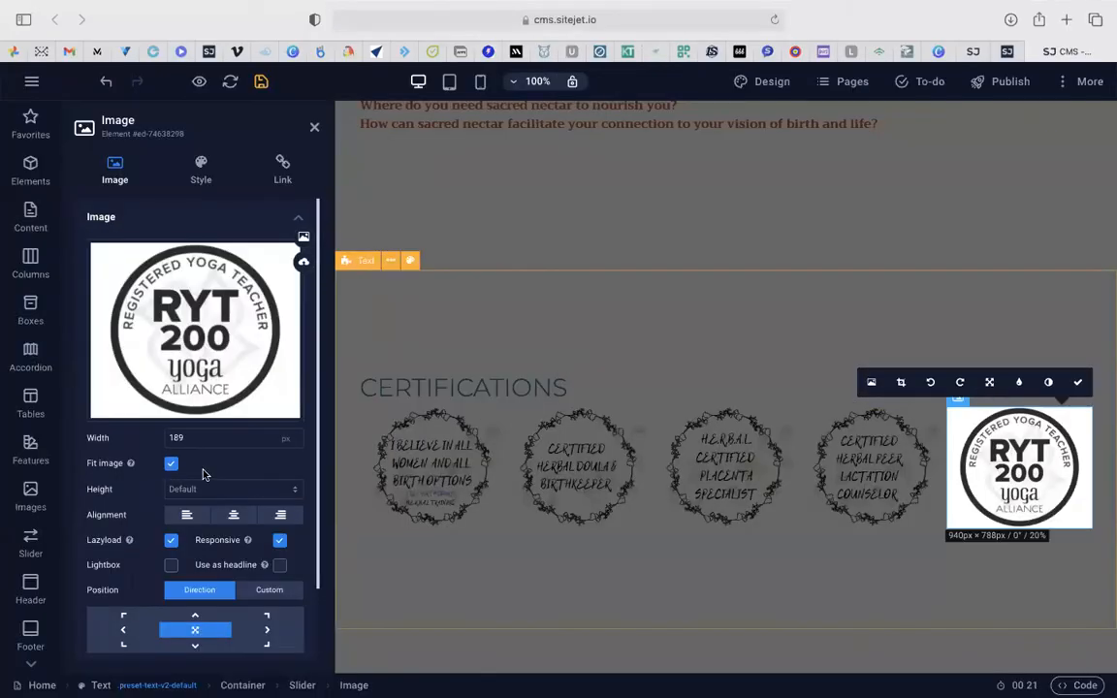
click(1078, 386)
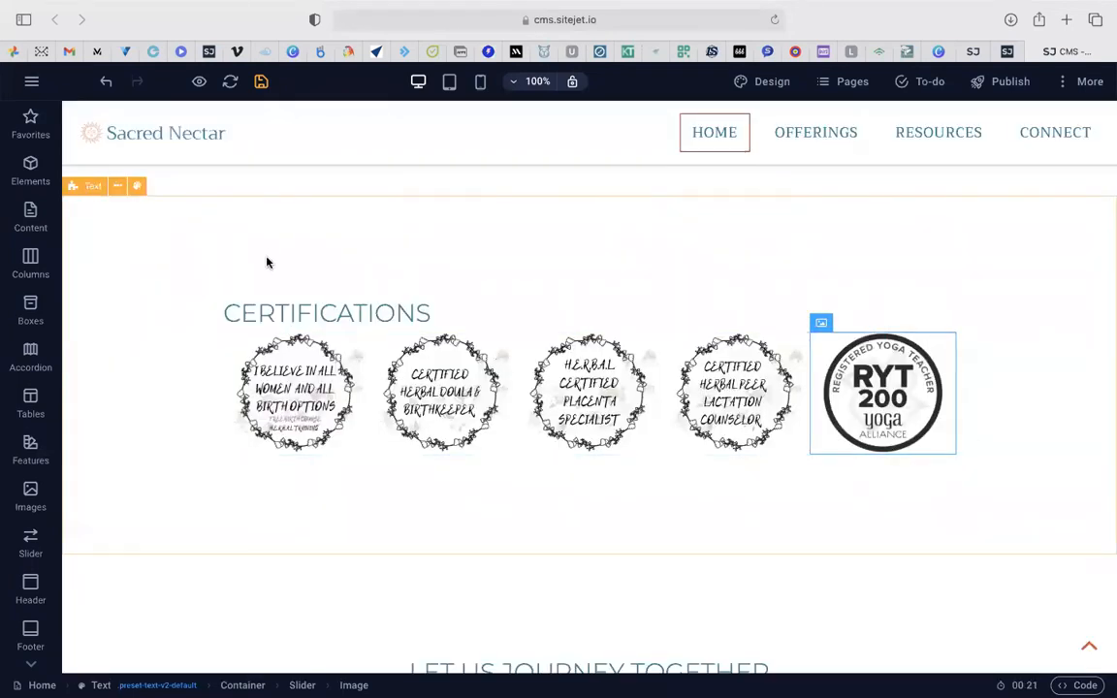
Step: Open the Birthkeeper Services image in the Let Us Journey Together section to check its dimensions
scroll(329, 424, down, 5)
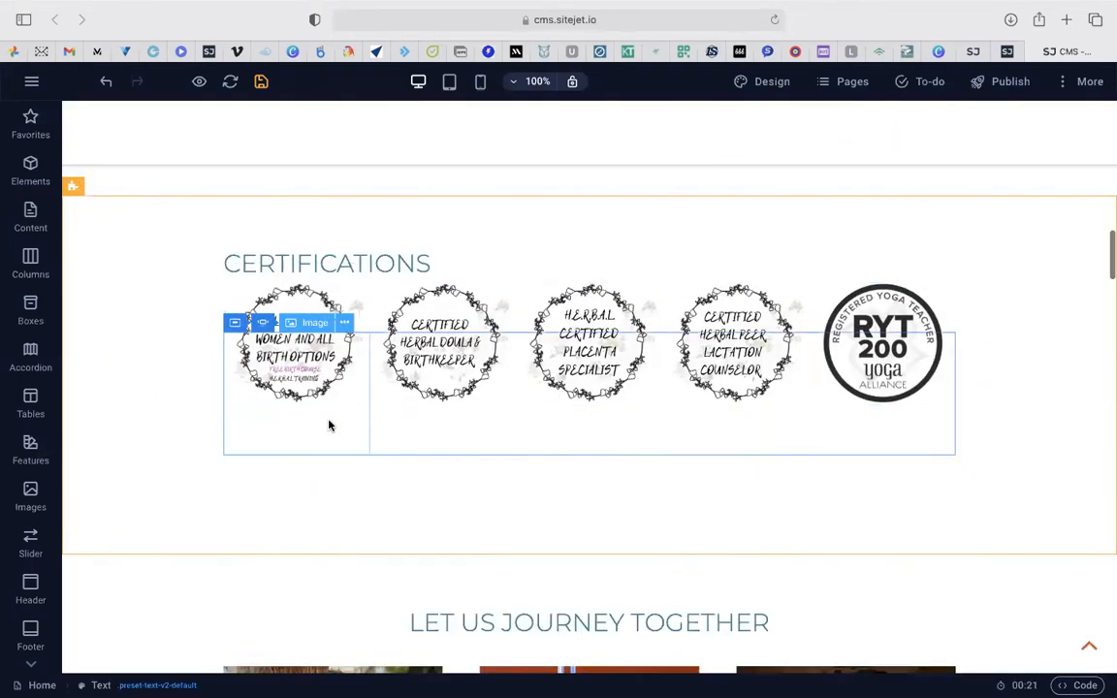
scroll(558, 441, down, 2)
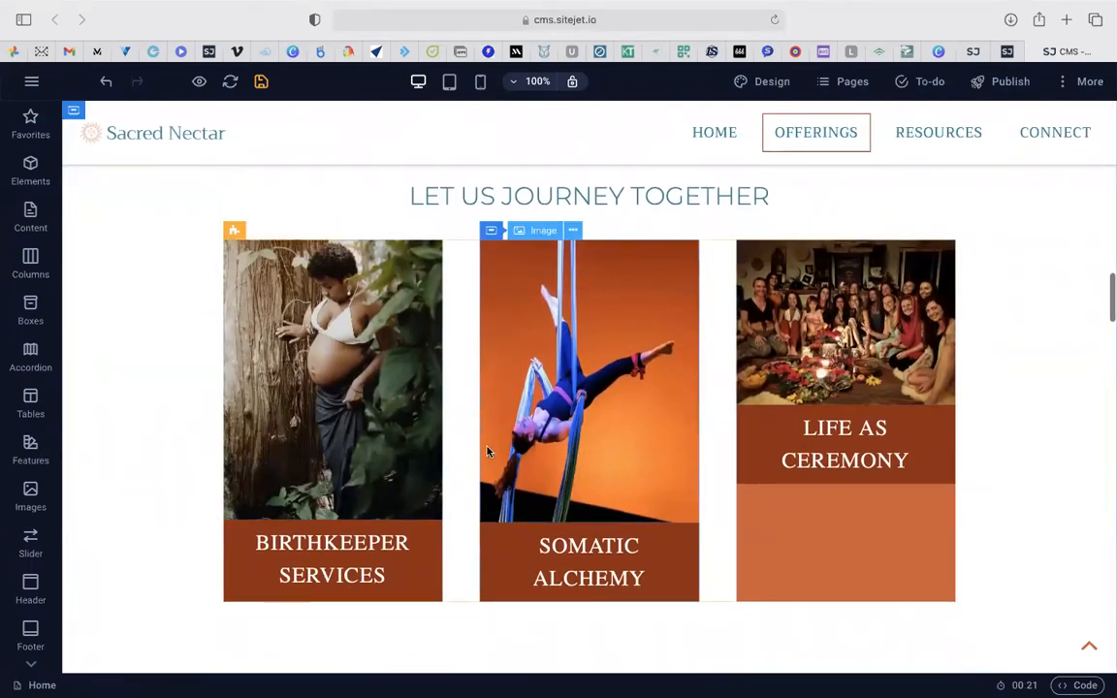
click(379, 426)
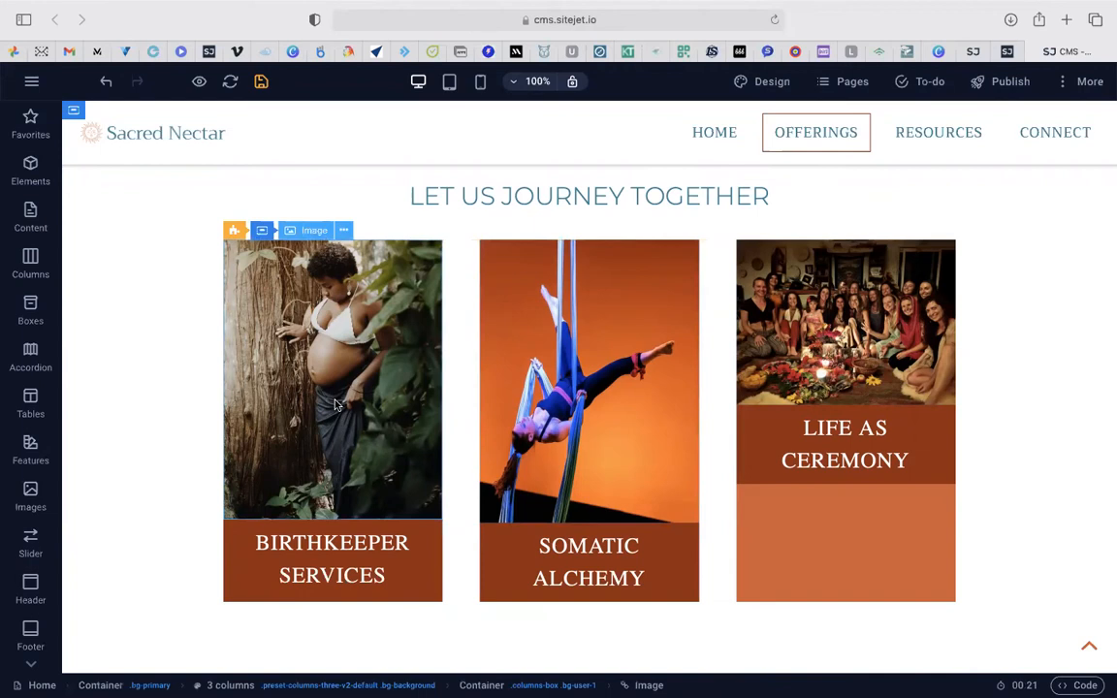
double_click(334, 405)
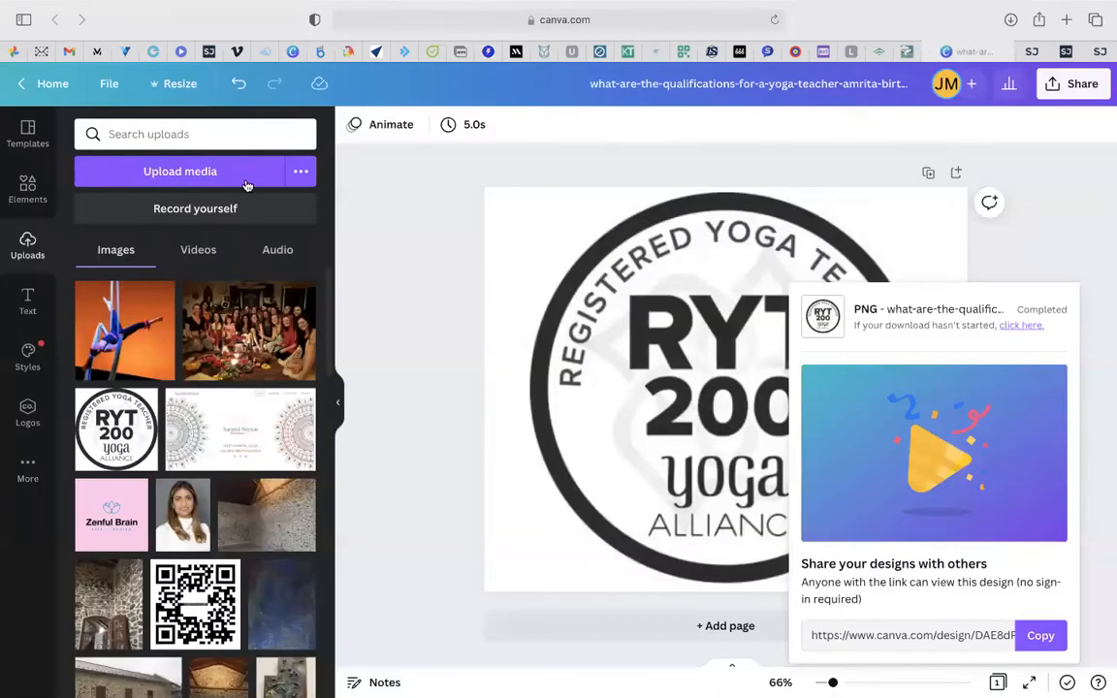
Step: Resize the RYT 200 badge design to 575 × 735 px and delete the badge image from the page
click(847, 41)
click(180, 84)
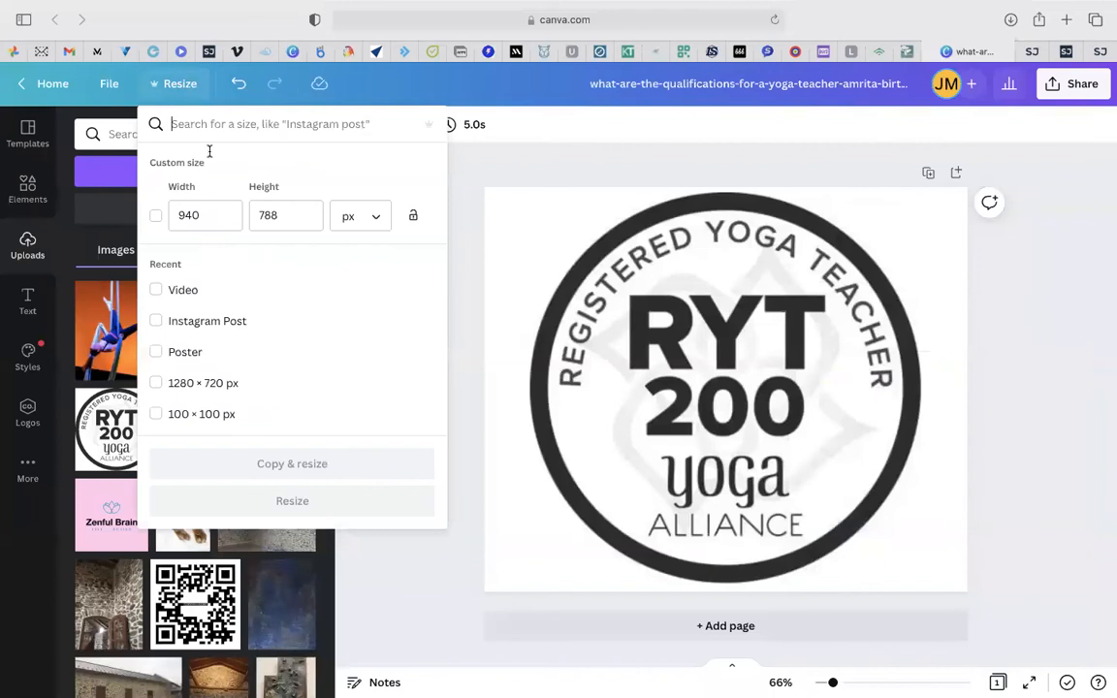
drag(210, 214, 140, 208)
text(575)
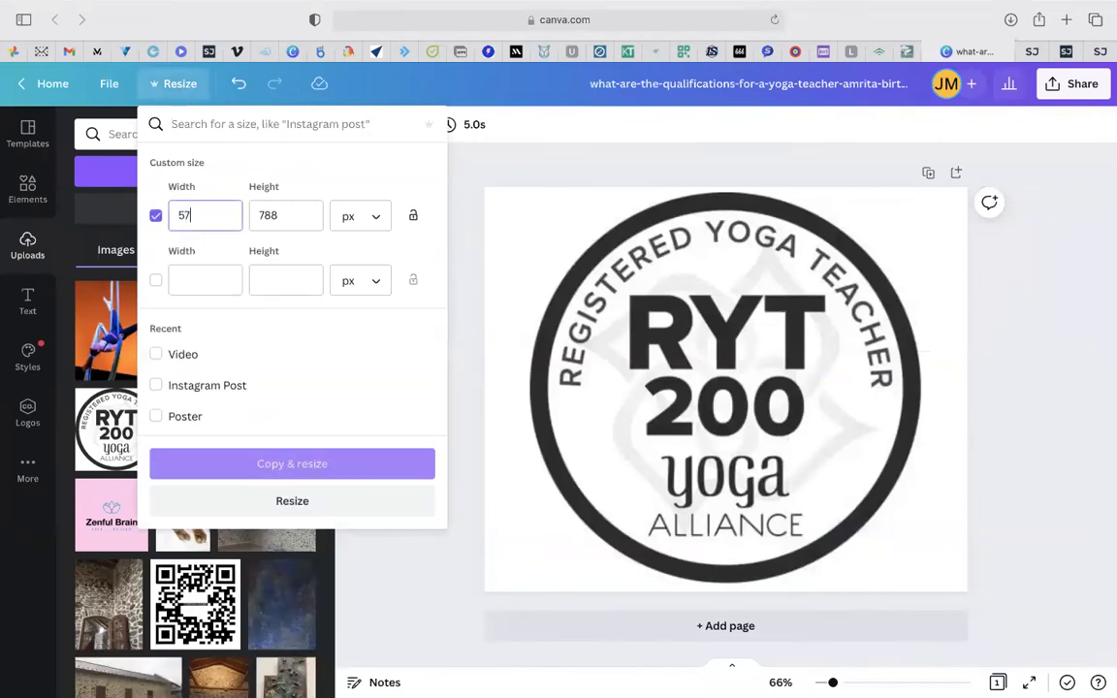
double_click(259, 214)
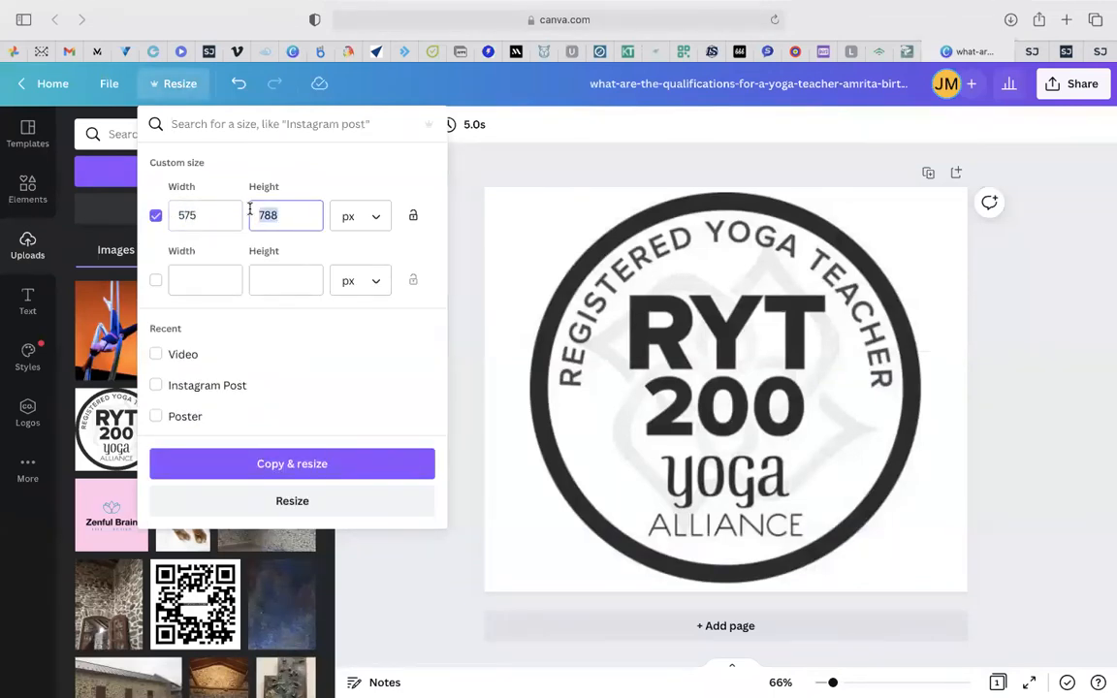
text(735)
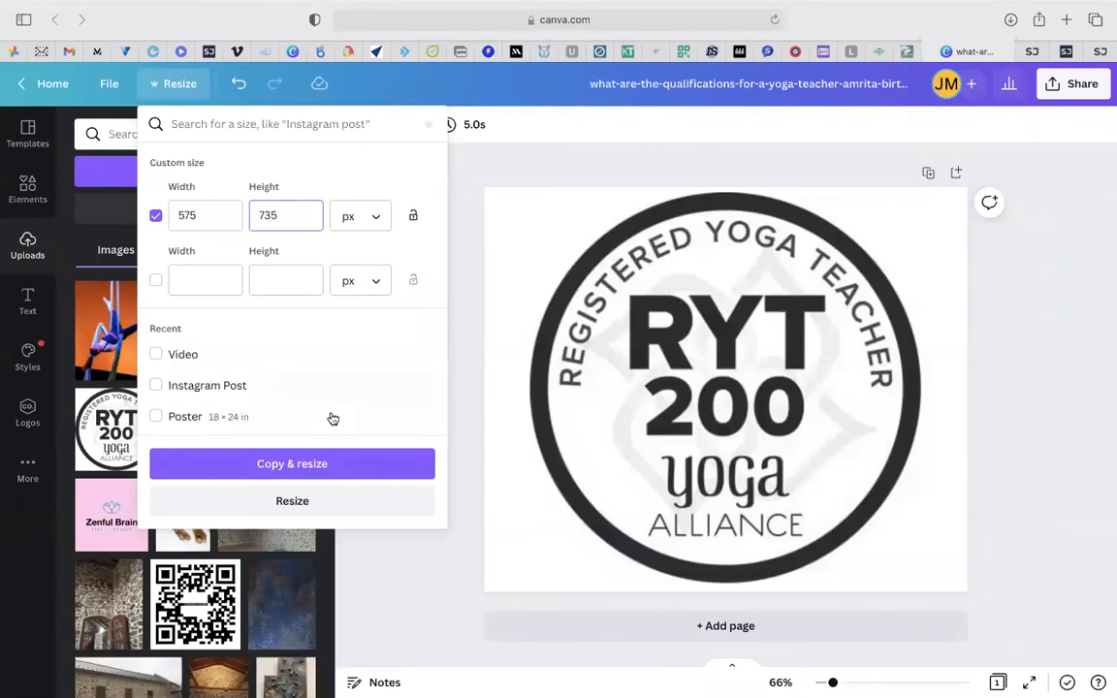
click(293, 501)
click(752, 430)
key(Delete)
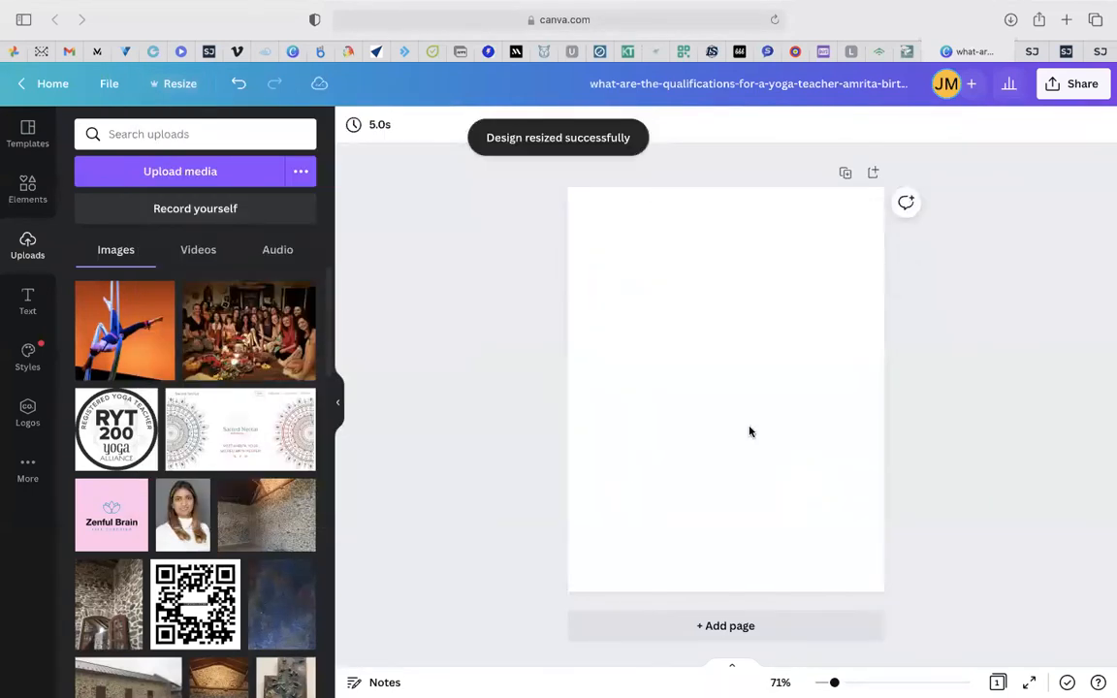
Step: Replace the "what-are-the-qualifications-for-a-yoga-teacher-" part of the design title with "Somatic-Alchemy-"
click(853, 84)
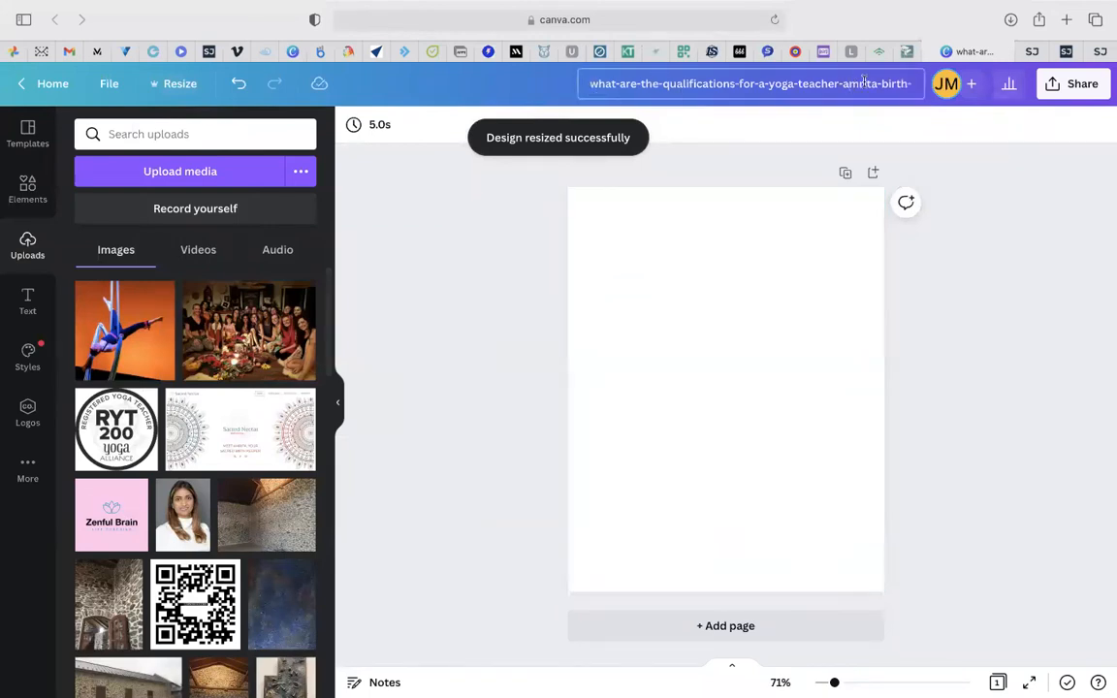
drag(813, 84, 559, 70)
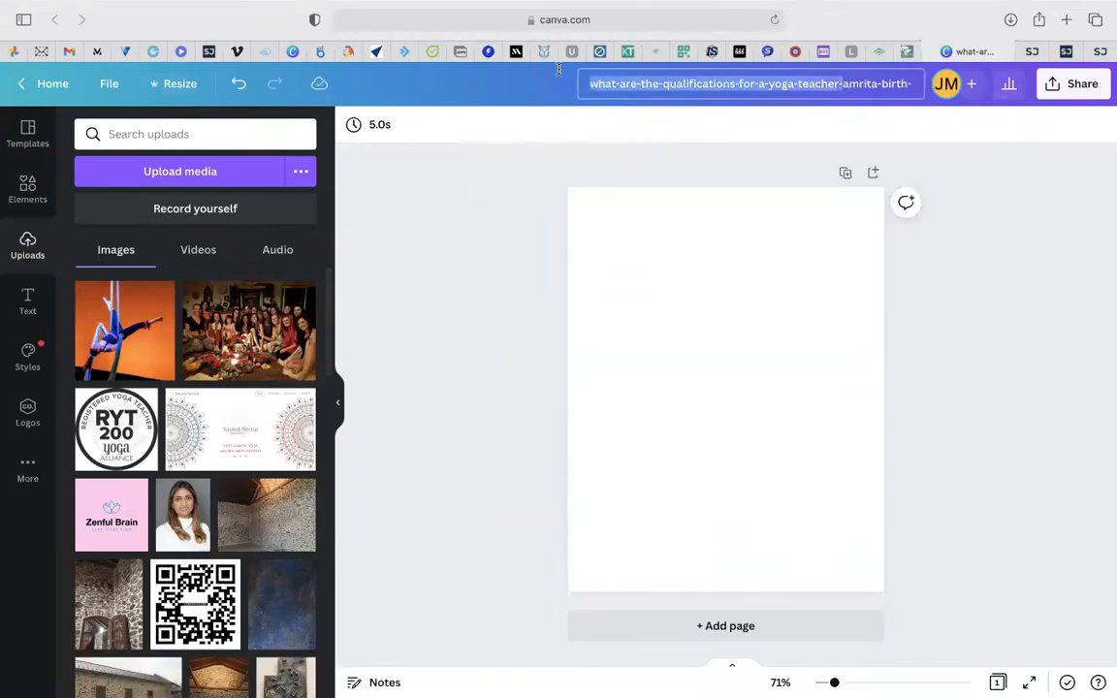
text(Somatic-A)
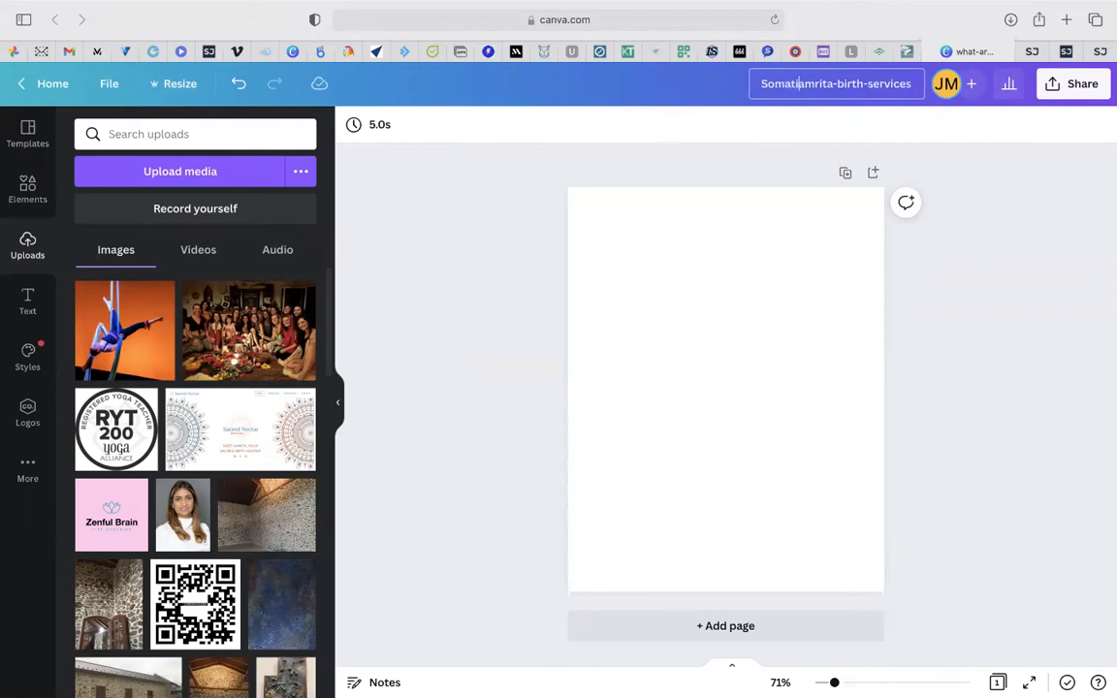
text(lchemy)
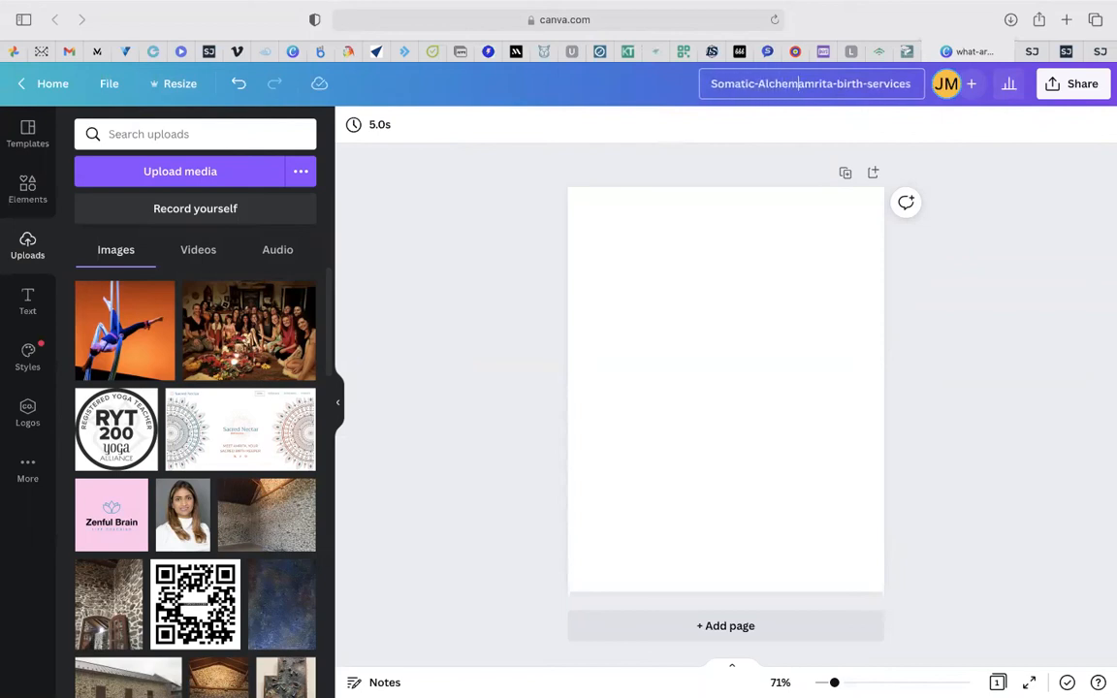
text(-)
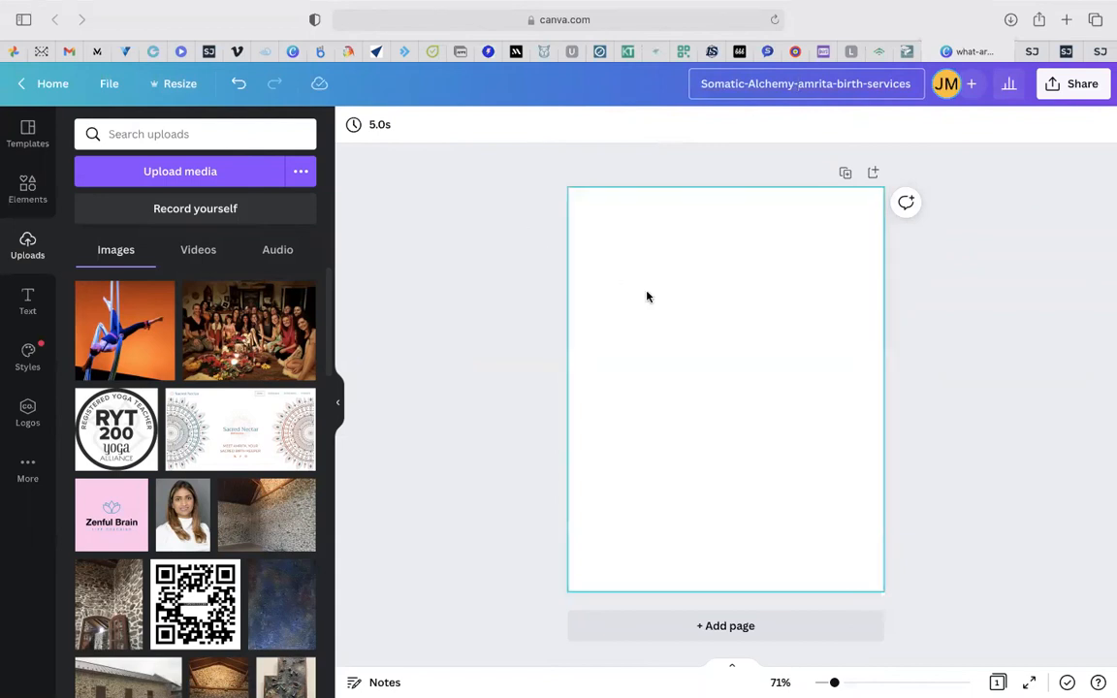
click(451, 372)
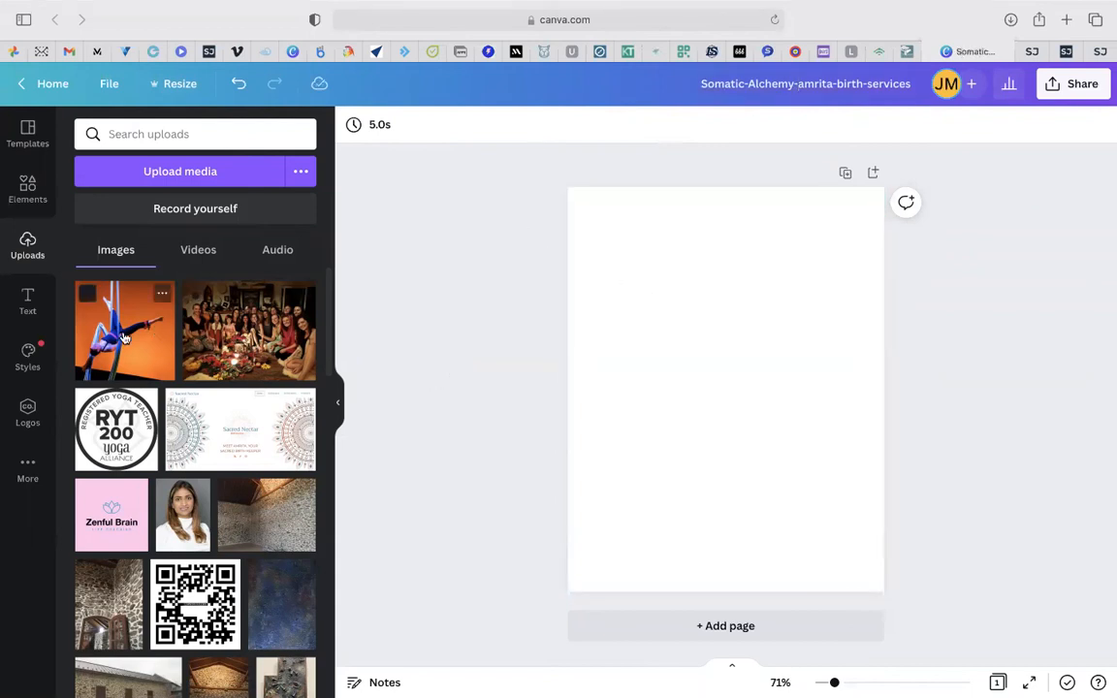
Step: Place the uploaded aerial silks photo on the blank page, enlarging and shifting it to fill the page with the performer in frame
drag(654, 318, 661, 260)
drag(773, 394, 940, 621)
drag(813, 521, 782, 515)
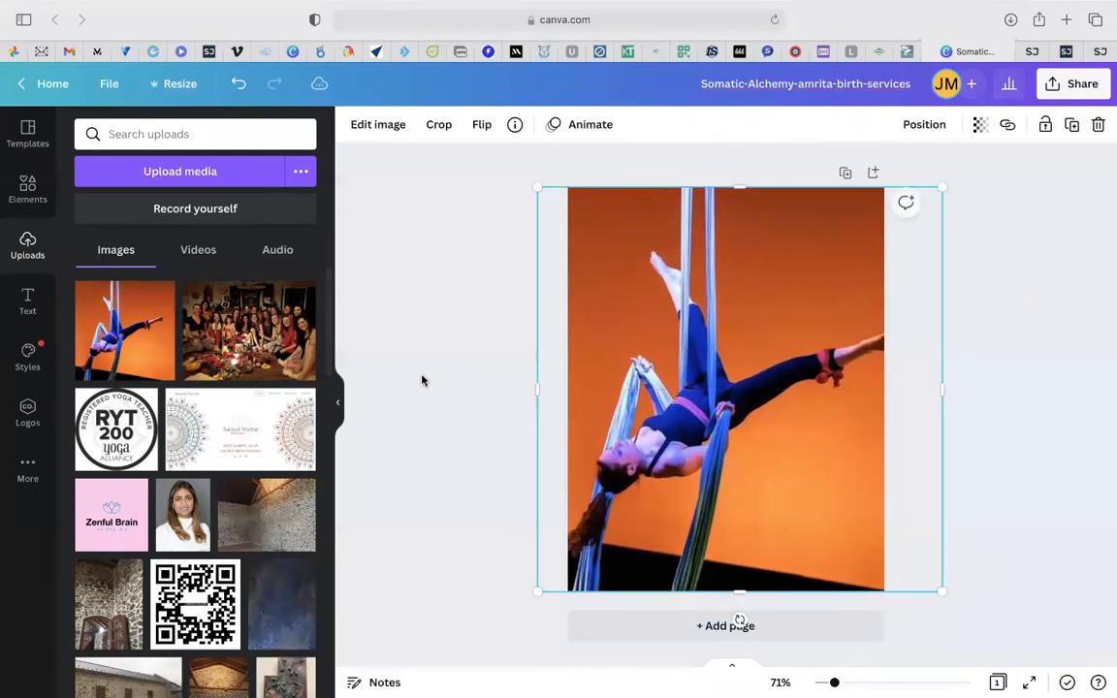
click(447, 336)
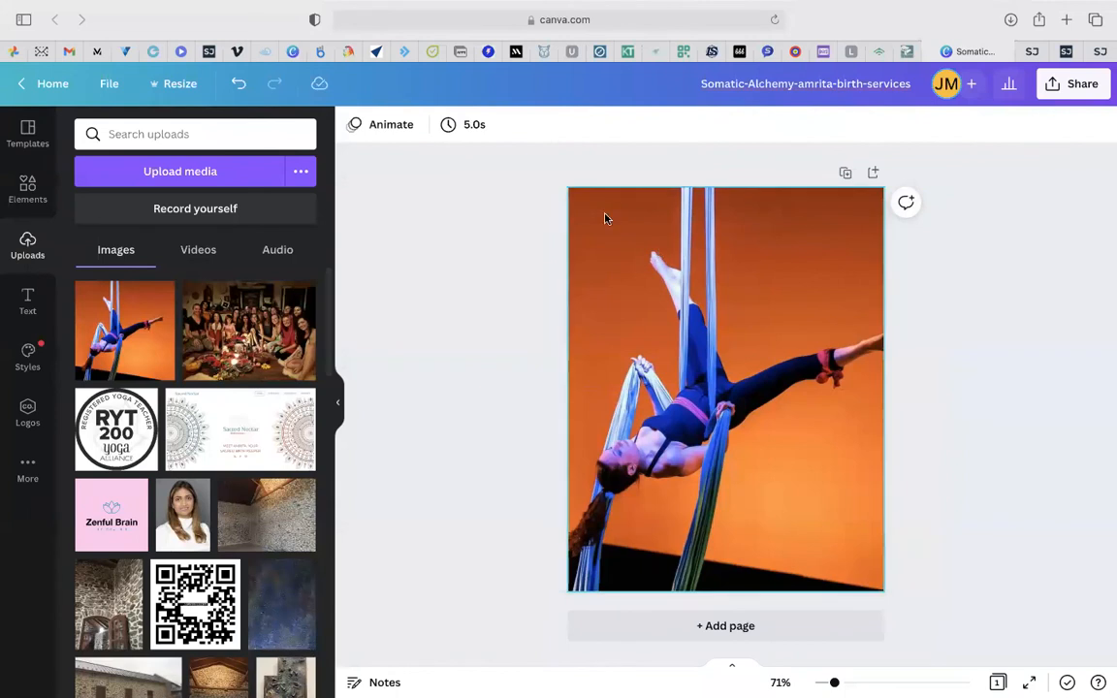
Step: Download the Somatic Alchemy design as a PNG
click(1069, 86)
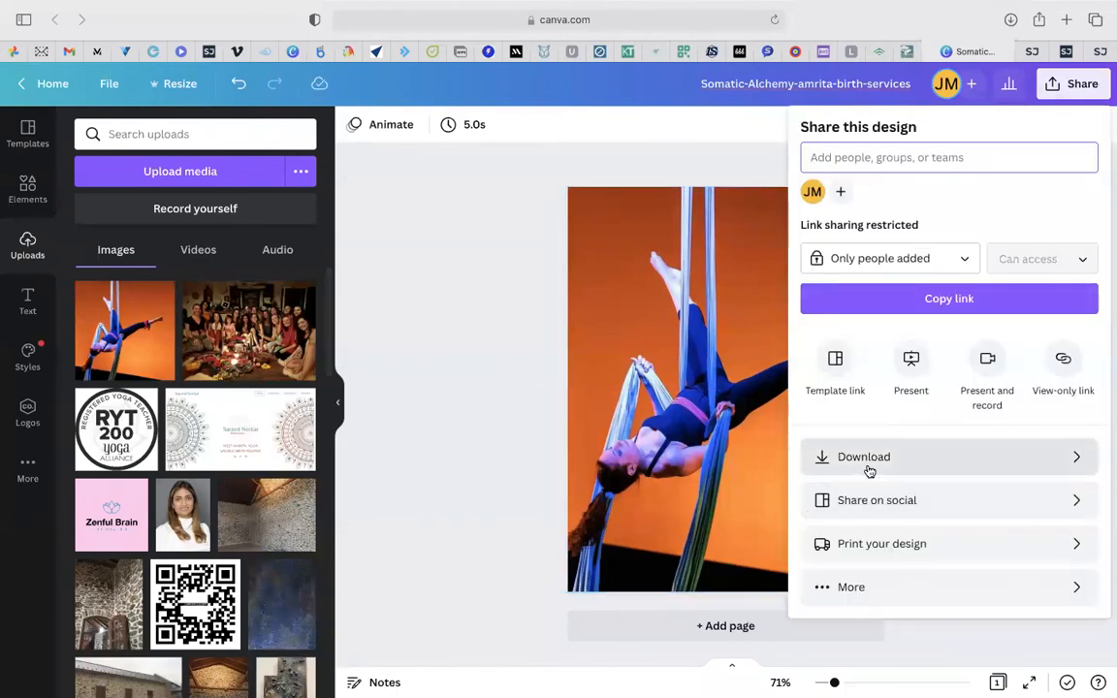
click(938, 466)
click(962, 416)
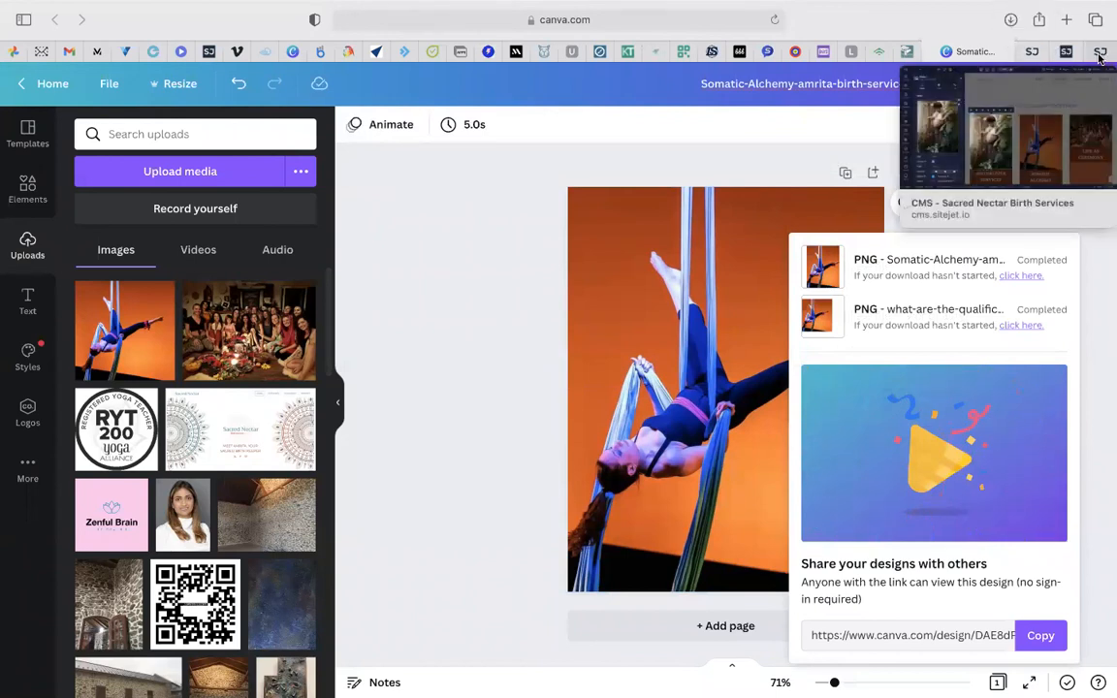
Step: Switch to Sitejet and leave the image editing of the Birthkeeper Services picture in the Let Us Journey Together section
click(1103, 52)
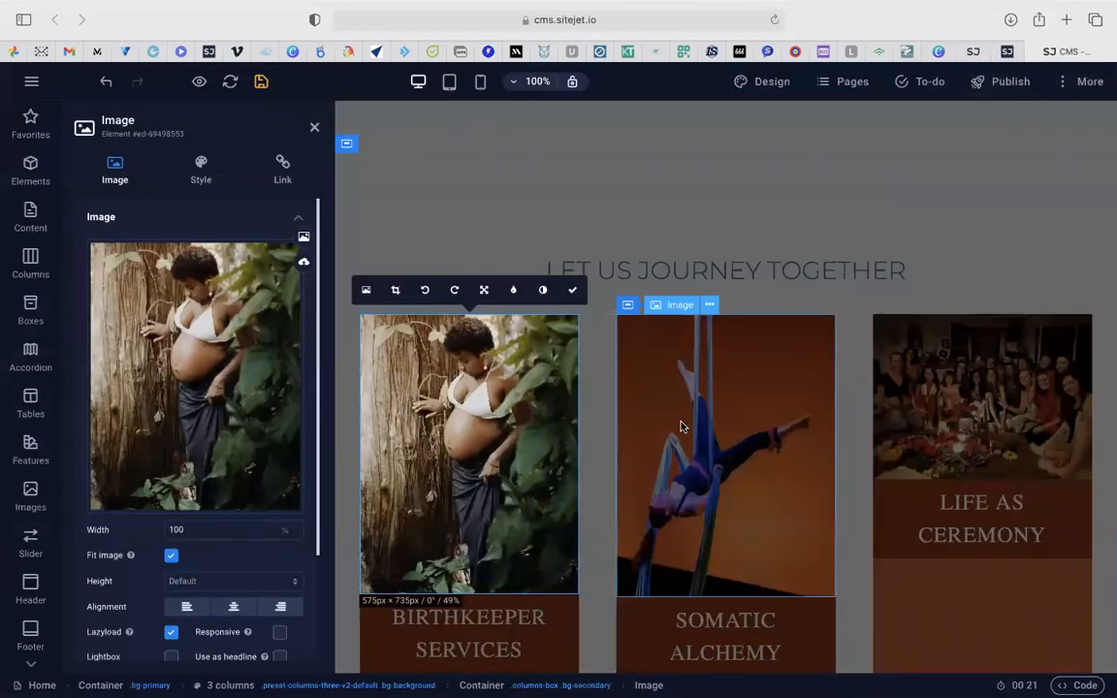
click(682, 427)
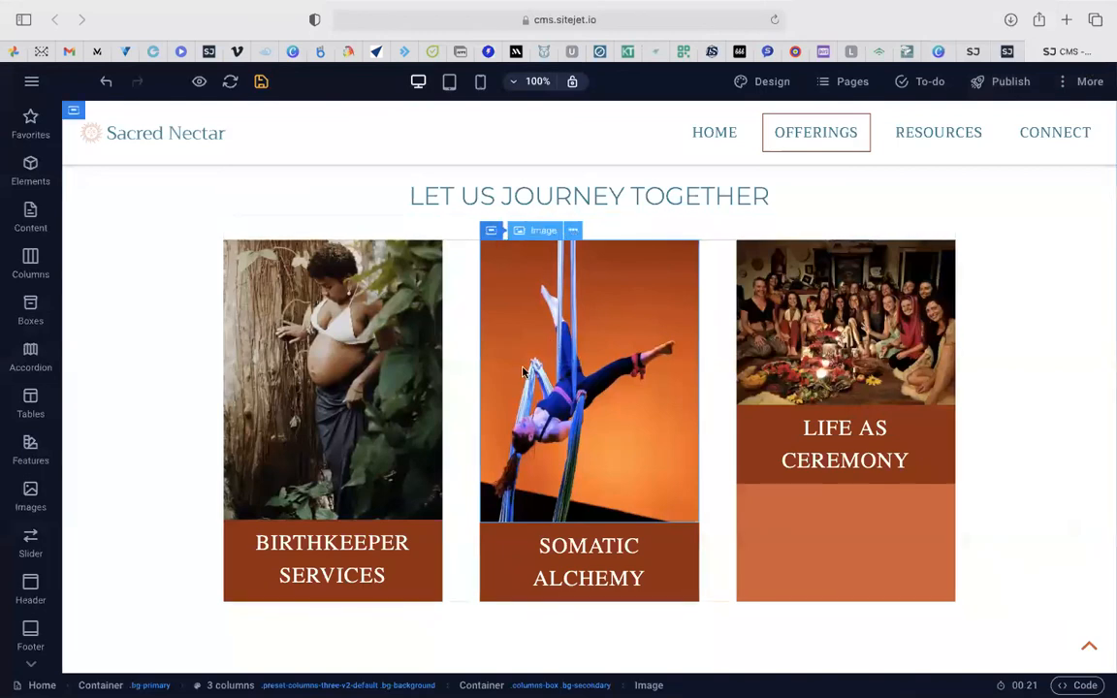